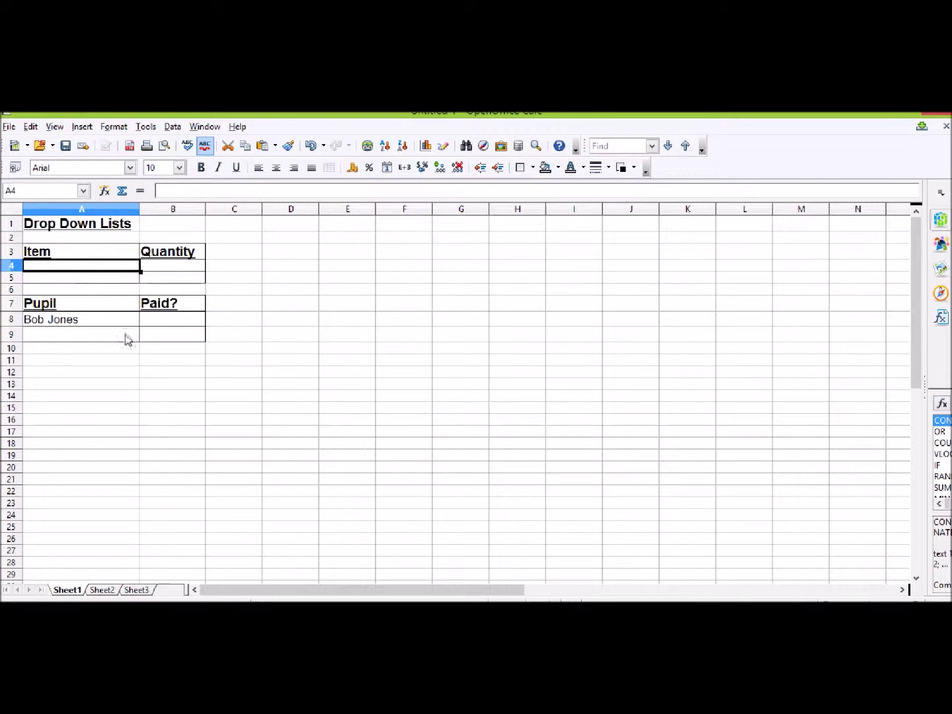
# Copy the item names in A1:A6 of Sheet2 and return to Sheet1.
pyautogui.click(105, 590)
pyautogui.moveTo(54, 222); pyautogui.dragTo(47, 272)
pyautogui.rightClick(54, 252)
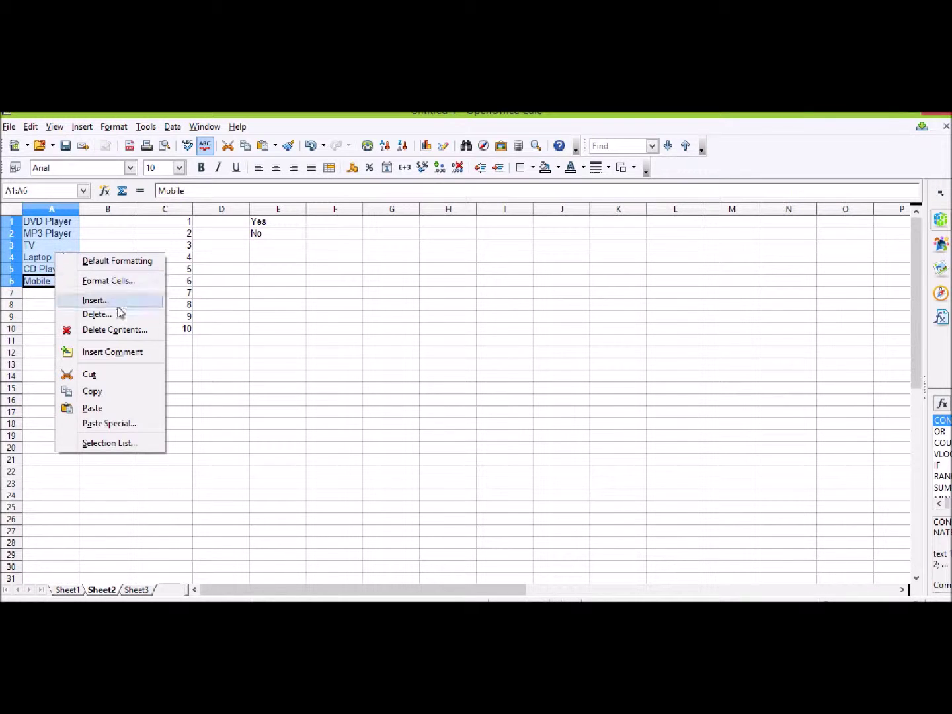
pyautogui.click(112, 392)
pyautogui.click(66, 589)
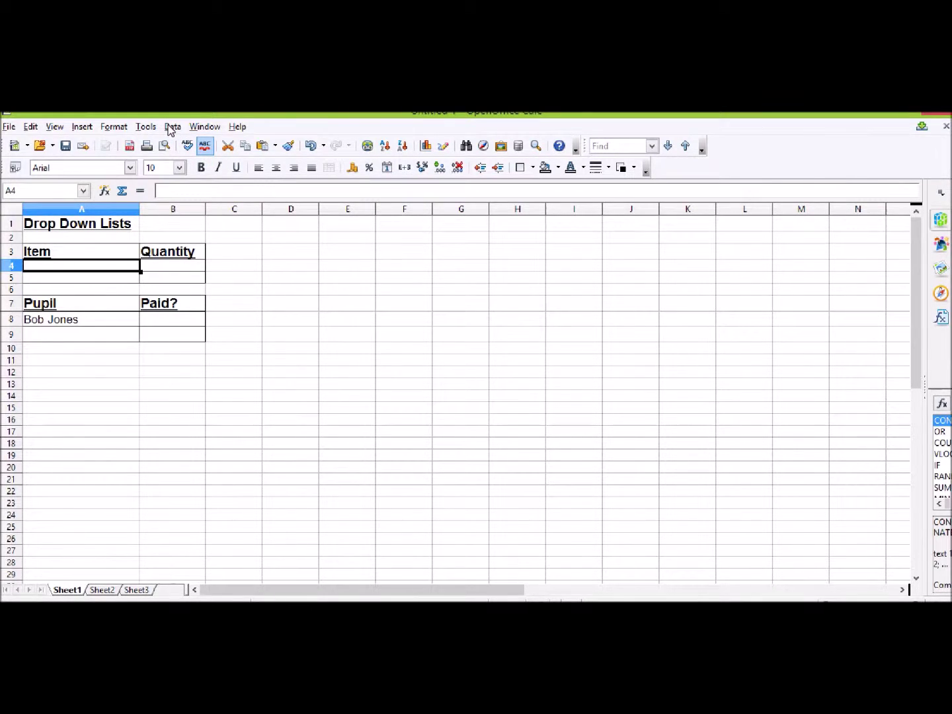
# Set cell A4's validity to a List with entries sorted ascending, and paste the copied item names as its entries.
pyautogui.click(171, 130)
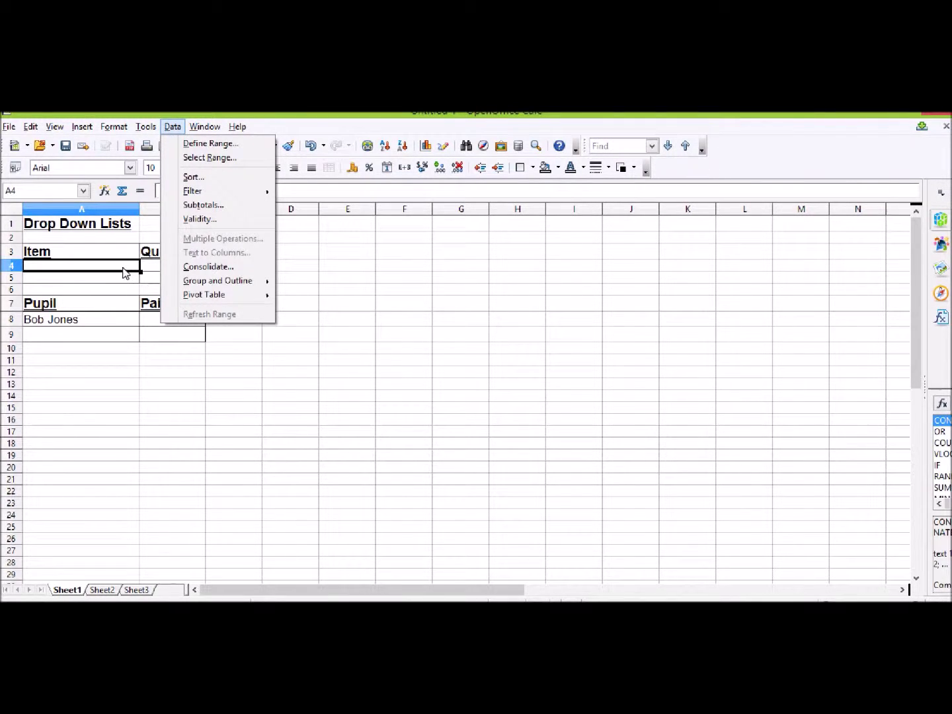
pyautogui.click(234, 225)
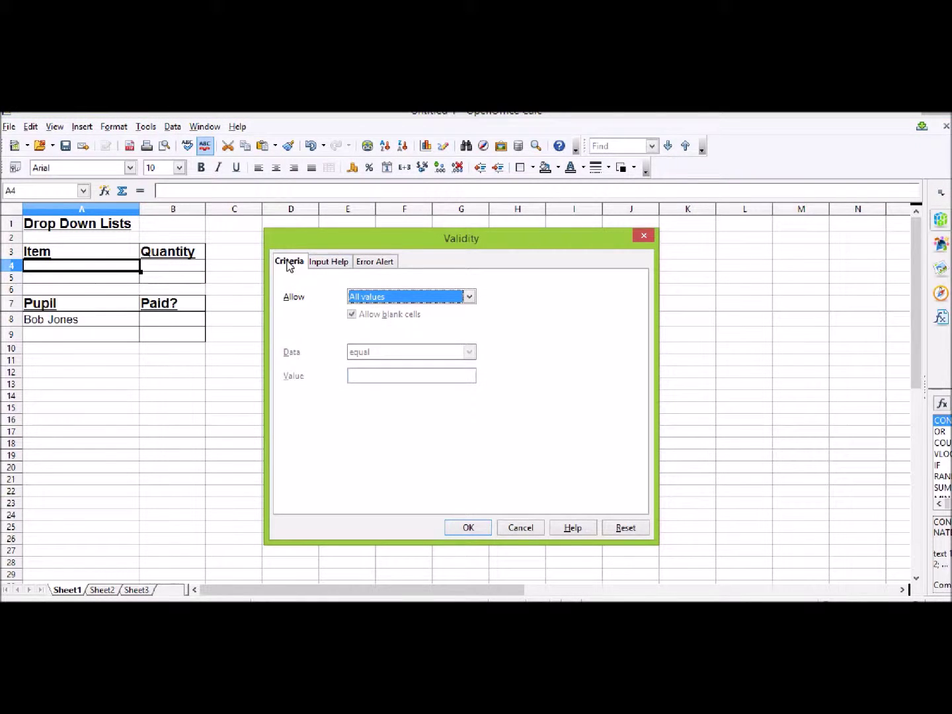
pyautogui.click(400, 296)
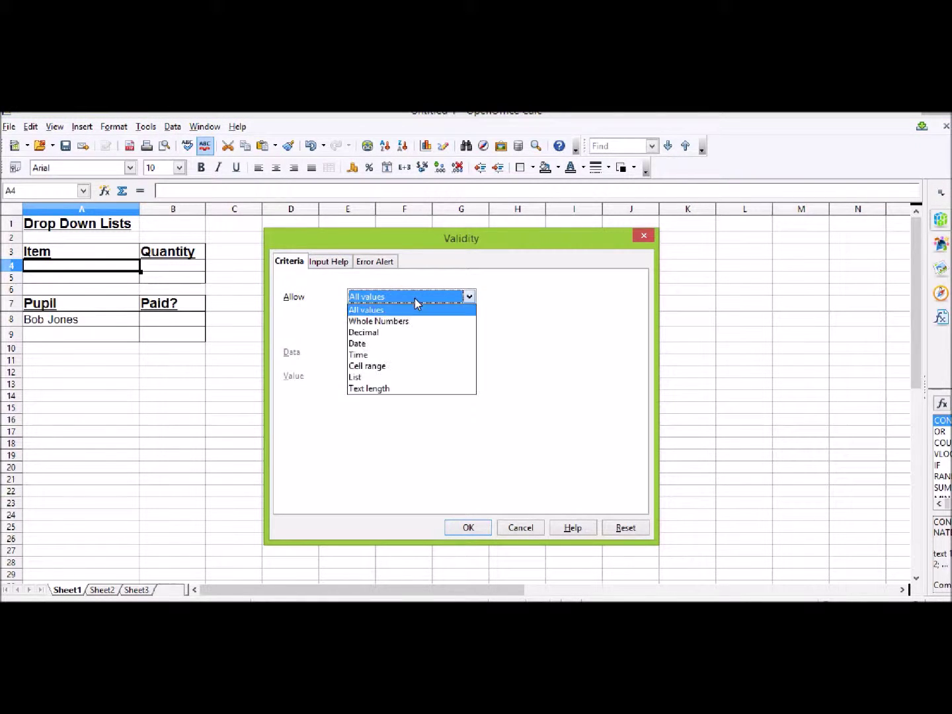
pyautogui.click(369, 379)
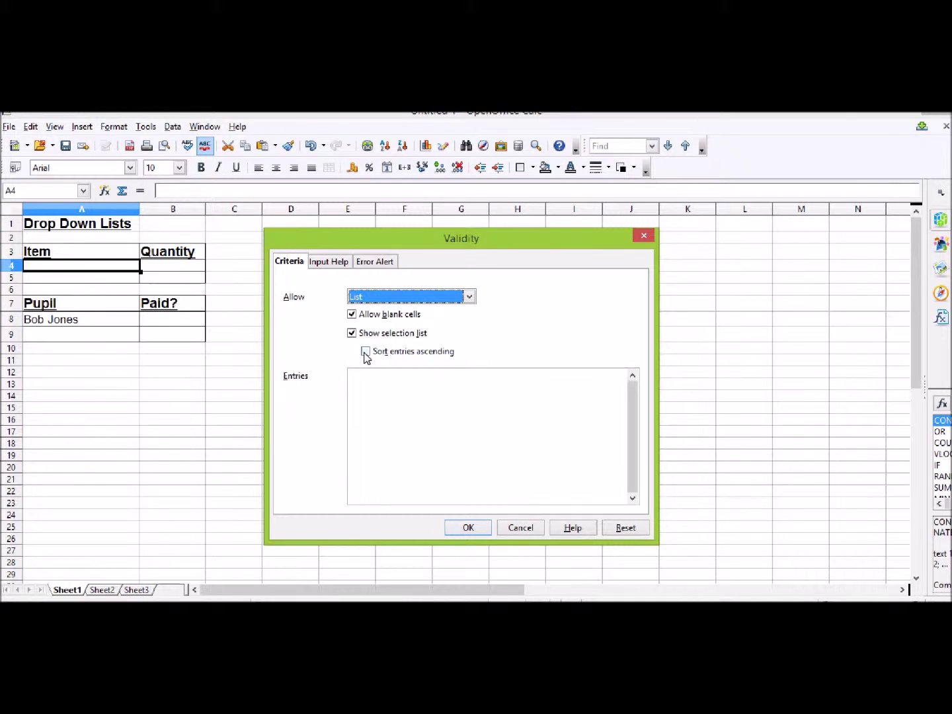
pyautogui.click(366, 351)
pyautogui.click(390, 382)
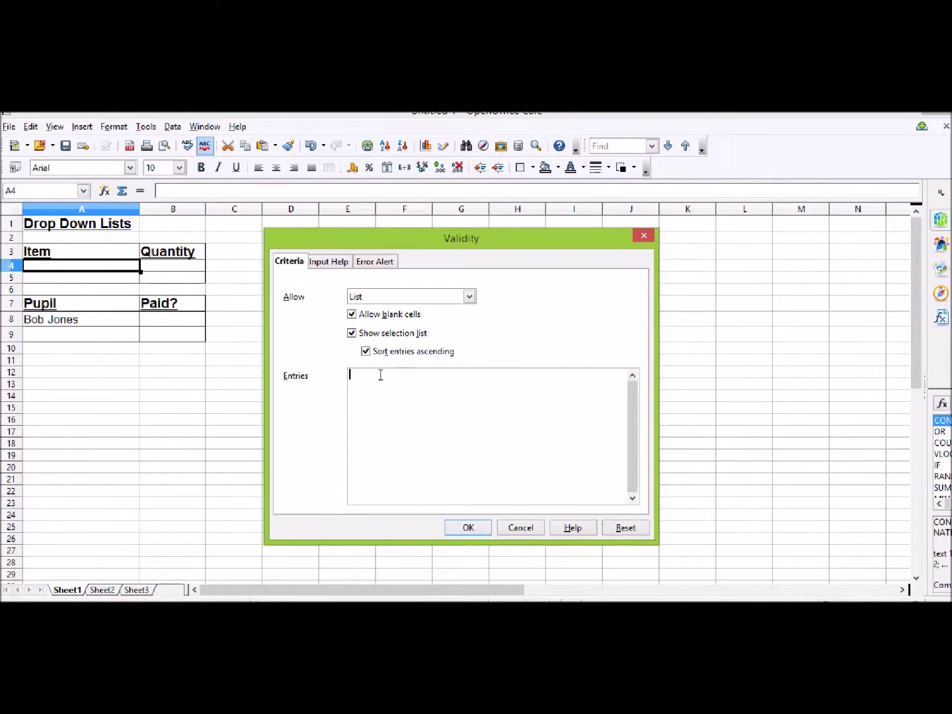
pyautogui.hotkey('ctrl', 'v')
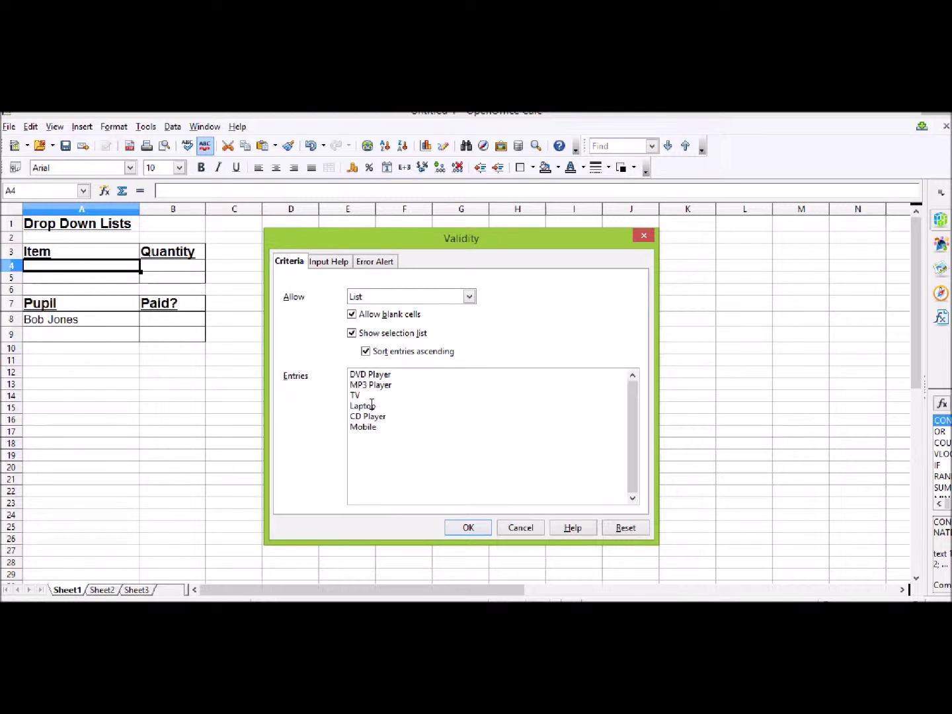
pyautogui.write('Mous')
pyautogui.press('BackSpace')
pyautogui.press('BackSpace')
pyautogui.press('BackSpace')
pyautogui.press('BackSpace')
pyautogui.press('BackSpace')
# Give A4's validity a Stop error alert titled "Invalid Data" with the message "Choose an item from the list", and apply the rule.
pyautogui.click(375, 262)
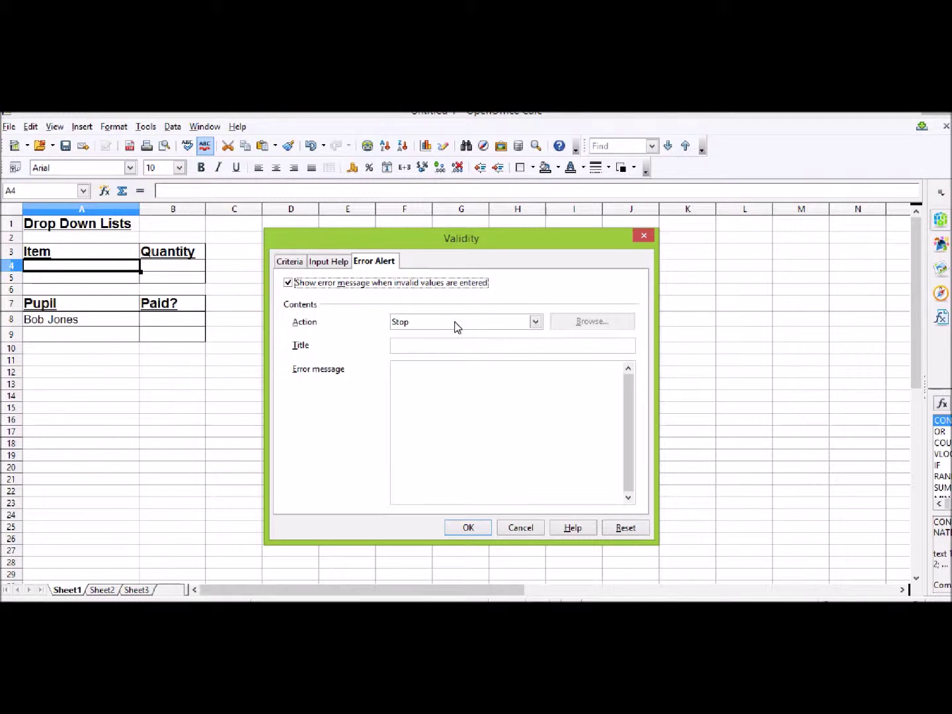
pyautogui.click(534, 321)
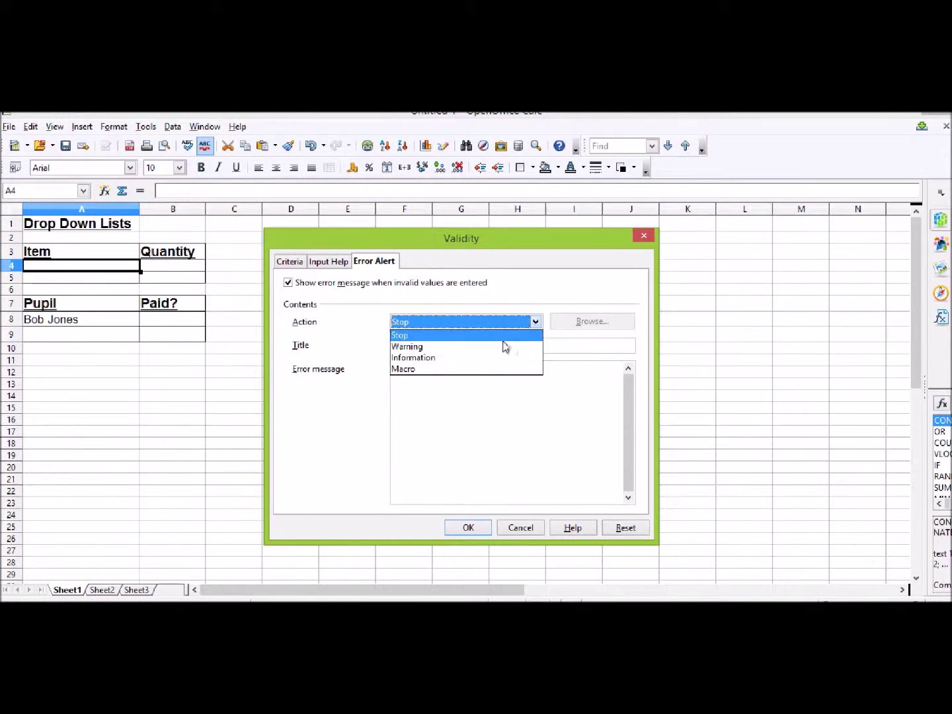
pyautogui.click(469, 336)
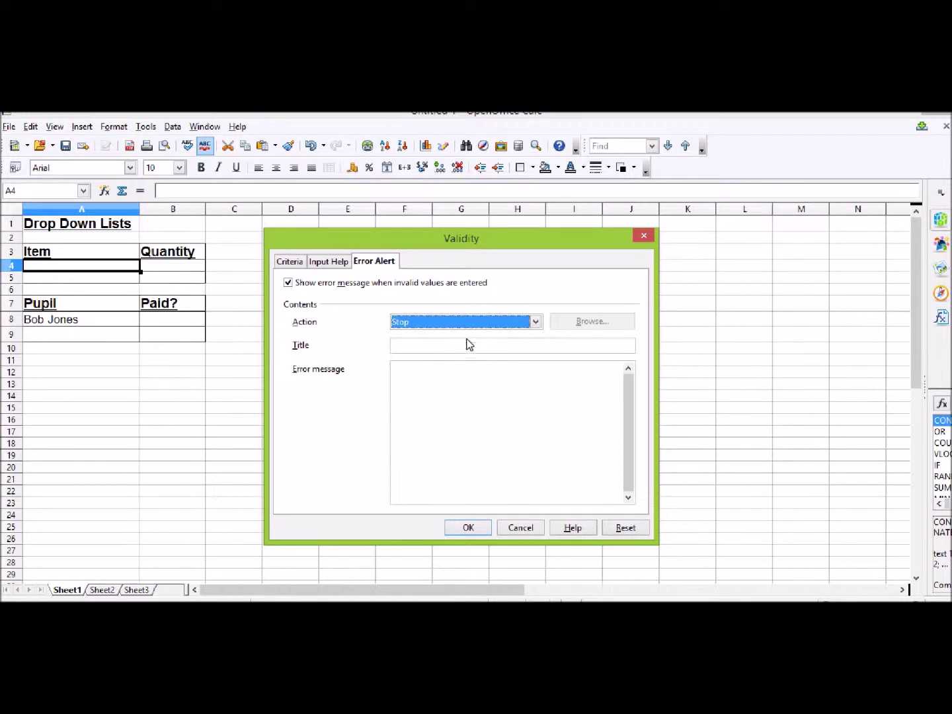
pyautogui.click(418, 347)
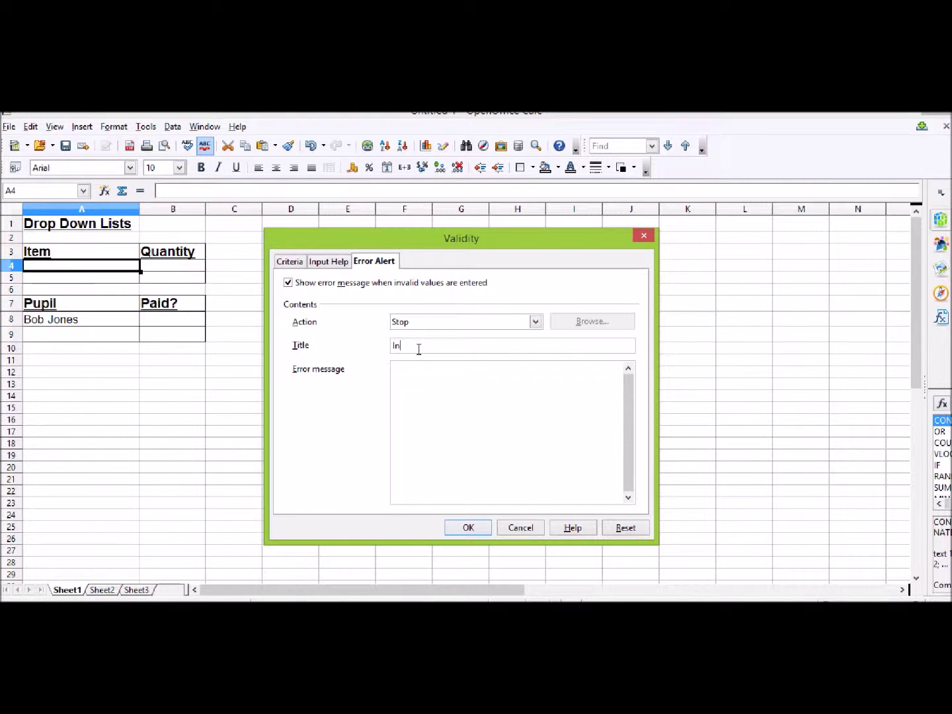
pyautogui.write('Invalid Data')
pyautogui.click(400, 371)
pyautogui.write('Choose an item from the list')
pyautogui.click(468, 529)
pyautogui.click(475, 529)
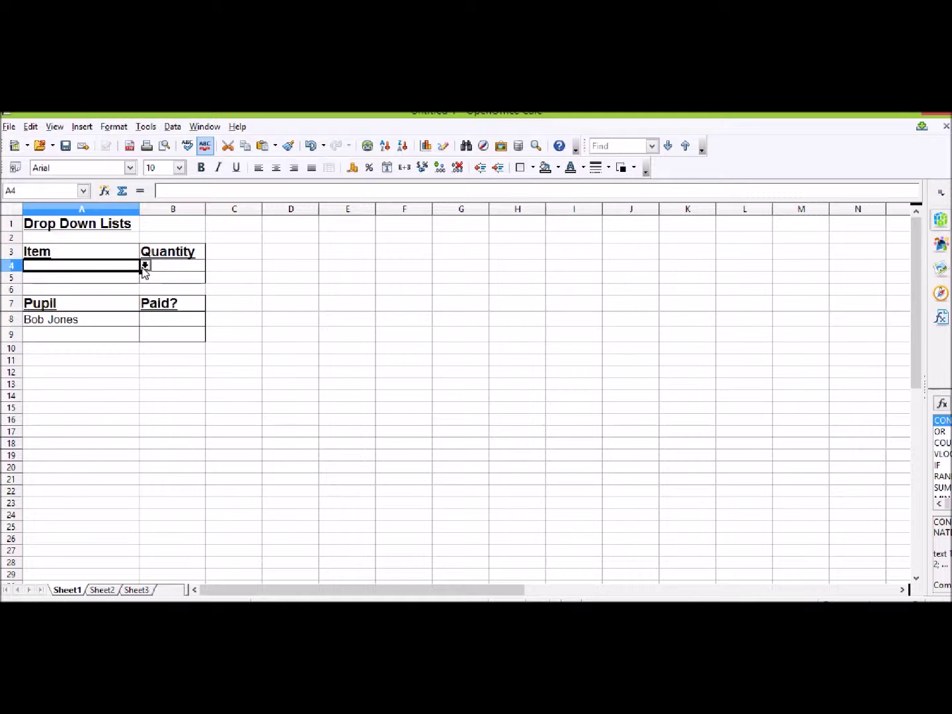
# Test A4's validation by choosing Laptop from its list, and try to replace it with the invalid text "bgbsdebvkibio;senb".
pyautogui.click(145, 265)
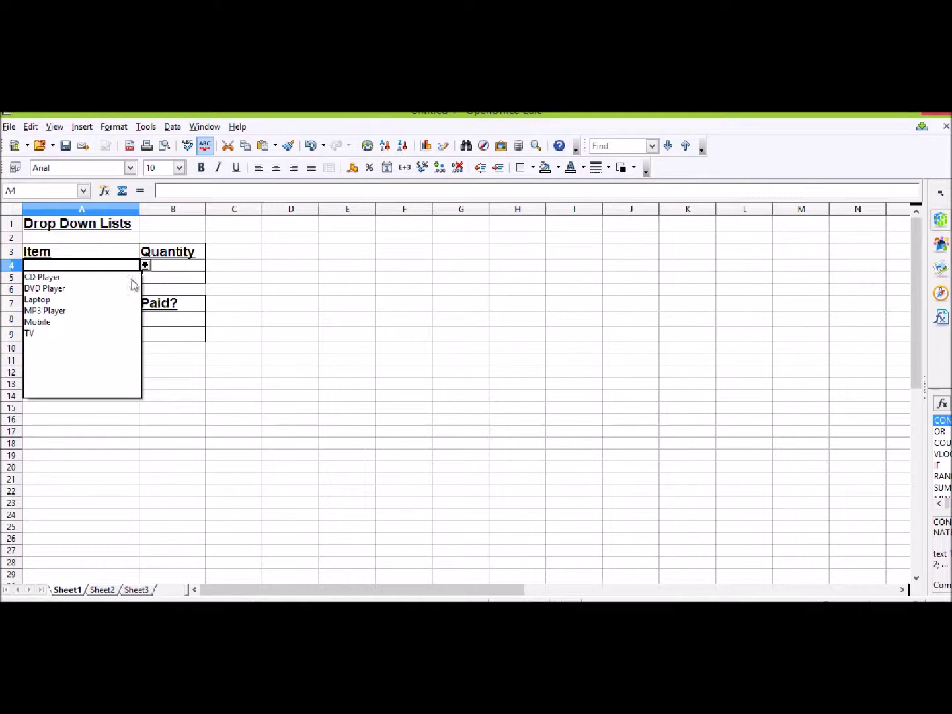
pyautogui.click(38, 299)
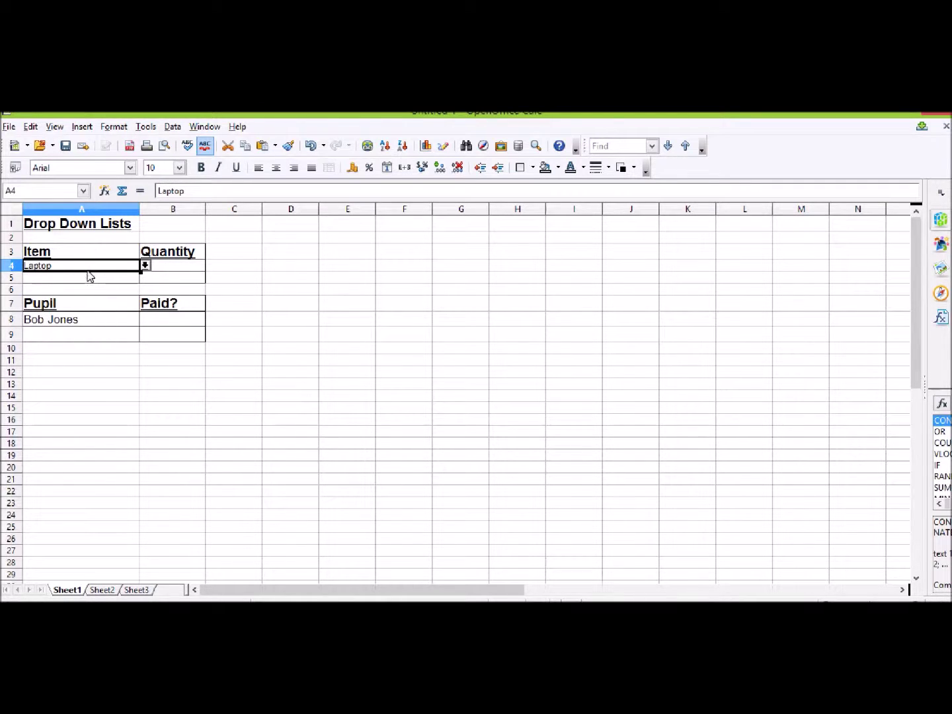
pyautogui.press('BackSpace')
pyautogui.write('bgbsdebvkibio;senb')
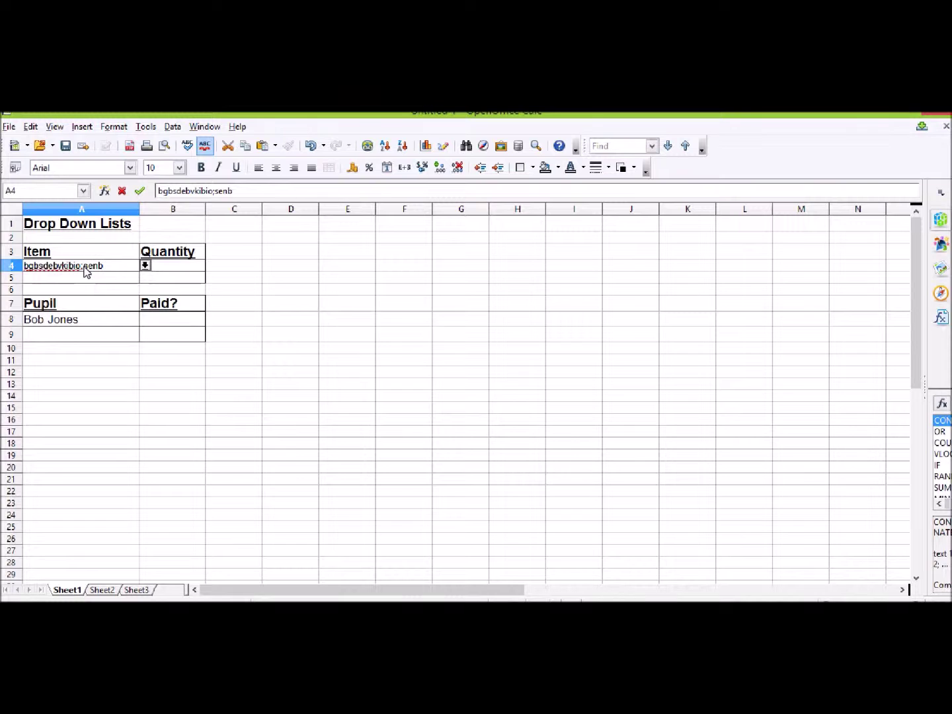
pyautogui.press('Return')
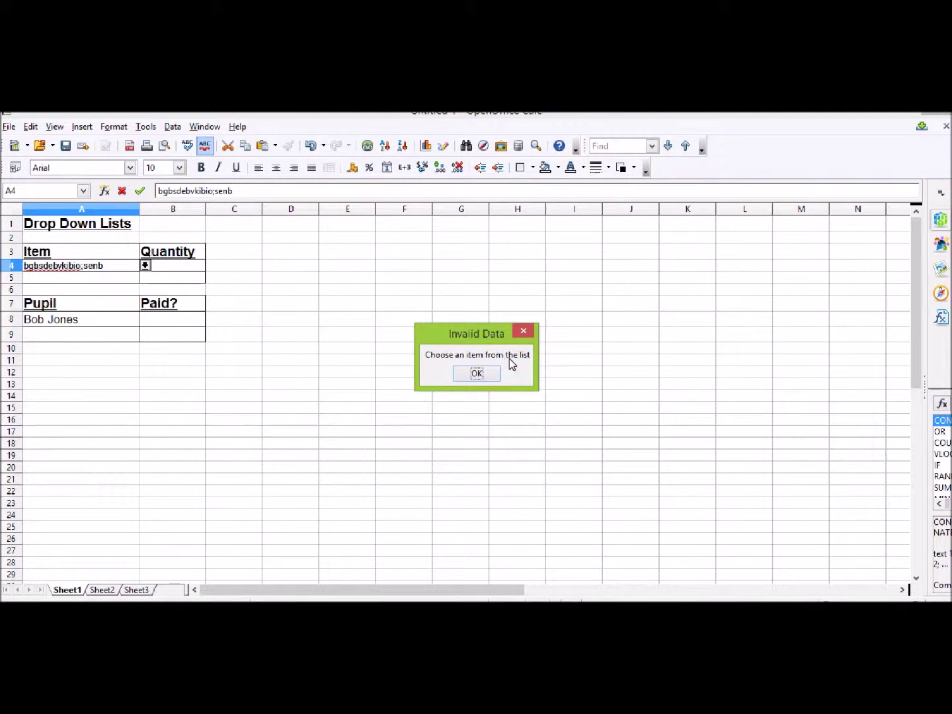
pyautogui.click(477, 374)
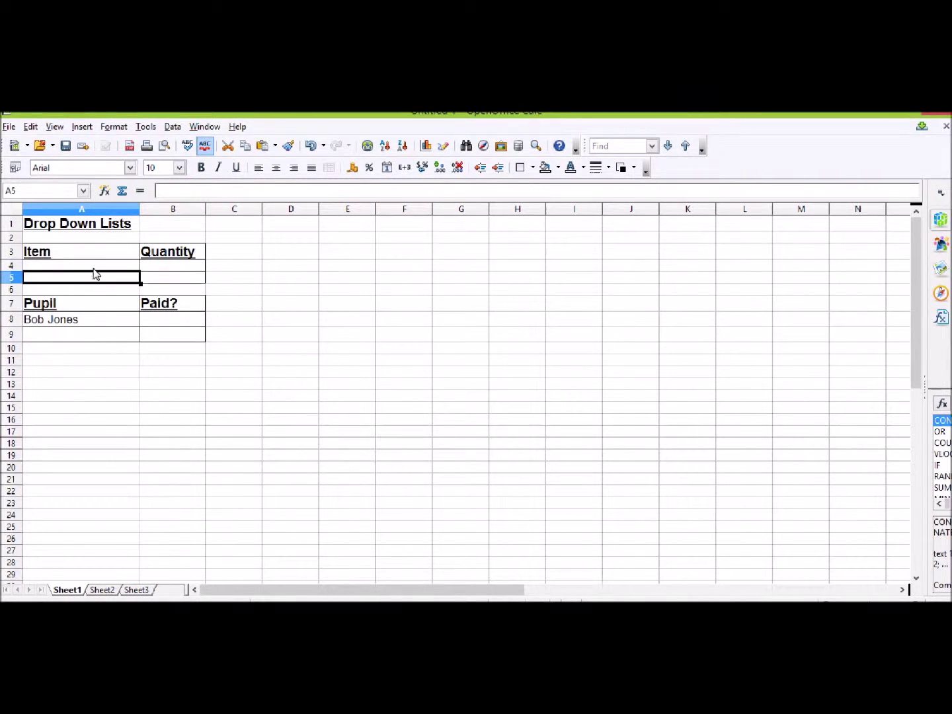
# Choose Mobile from the drop-down list in cell A4.
pyautogui.click(100, 265)
pyautogui.click(145, 265)
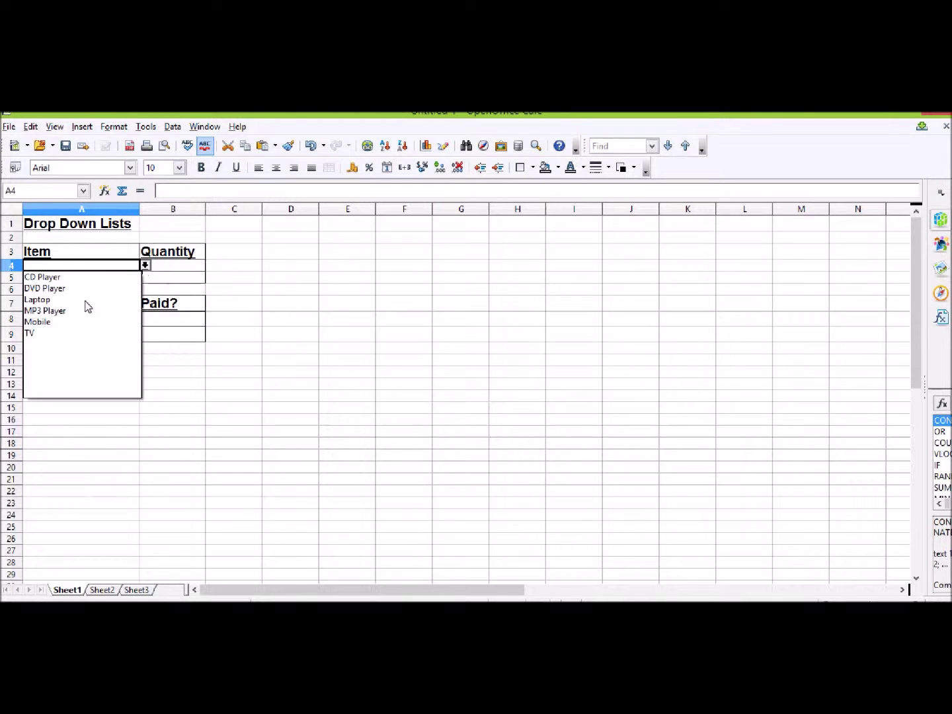
pyautogui.click(63, 322)
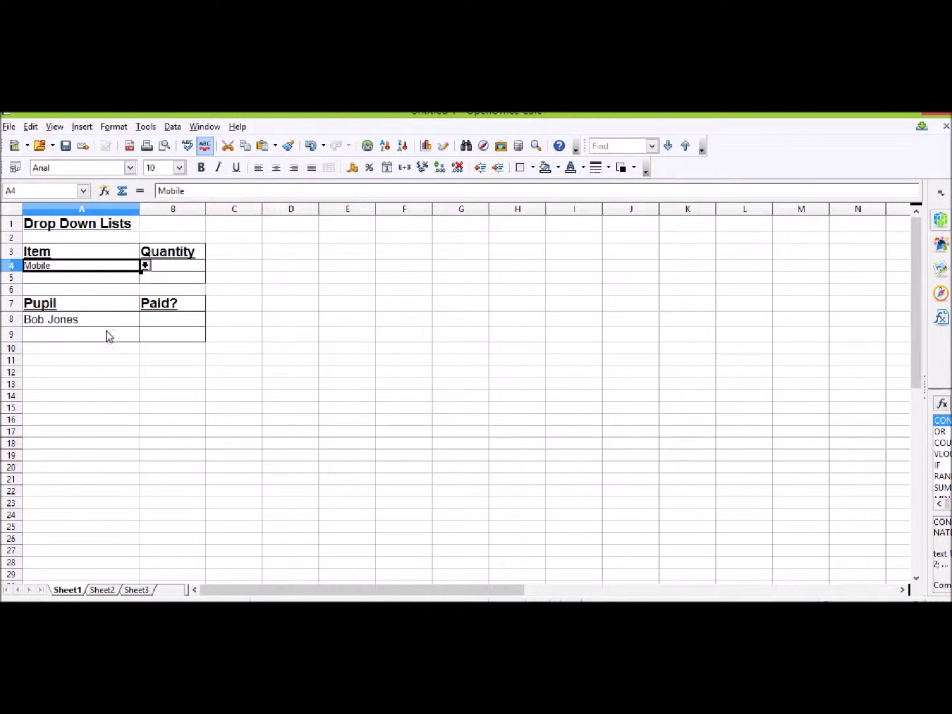
# Fill cell A4 with its drop-down list down into A5.
pyautogui.click(133, 277)
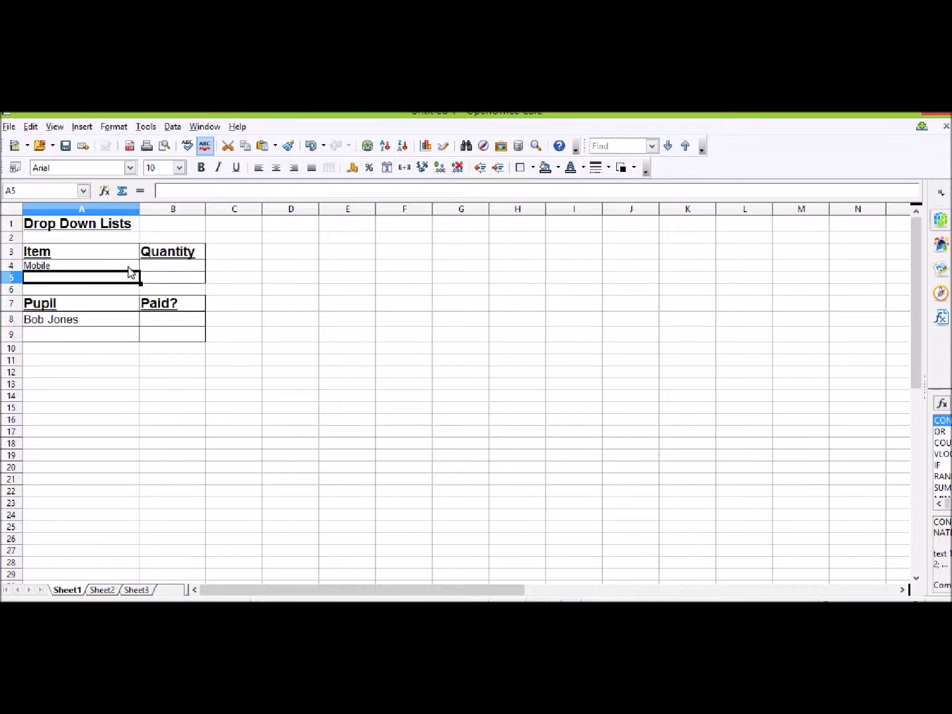
pyautogui.click(136, 268)
pyautogui.moveTo(139, 273); pyautogui.dragTo(138, 284)
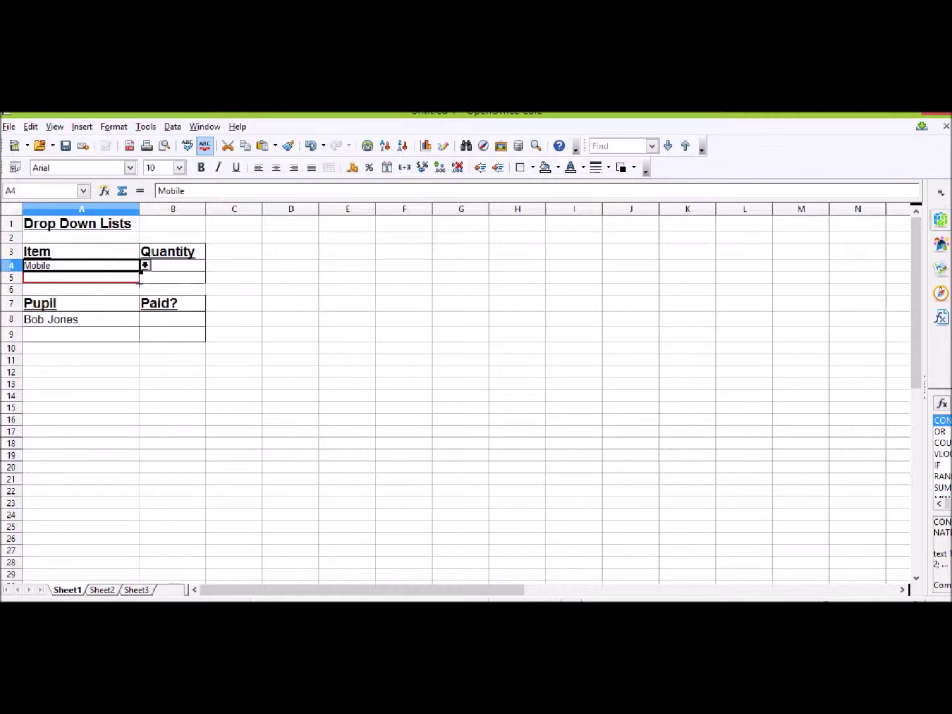
pyautogui.moveTo(139, 284)
pyautogui.mouseDown()
pyautogui.moveTo(141, 271)
pyautogui.moveTo(140, 279)
pyautogui.mouseUp()
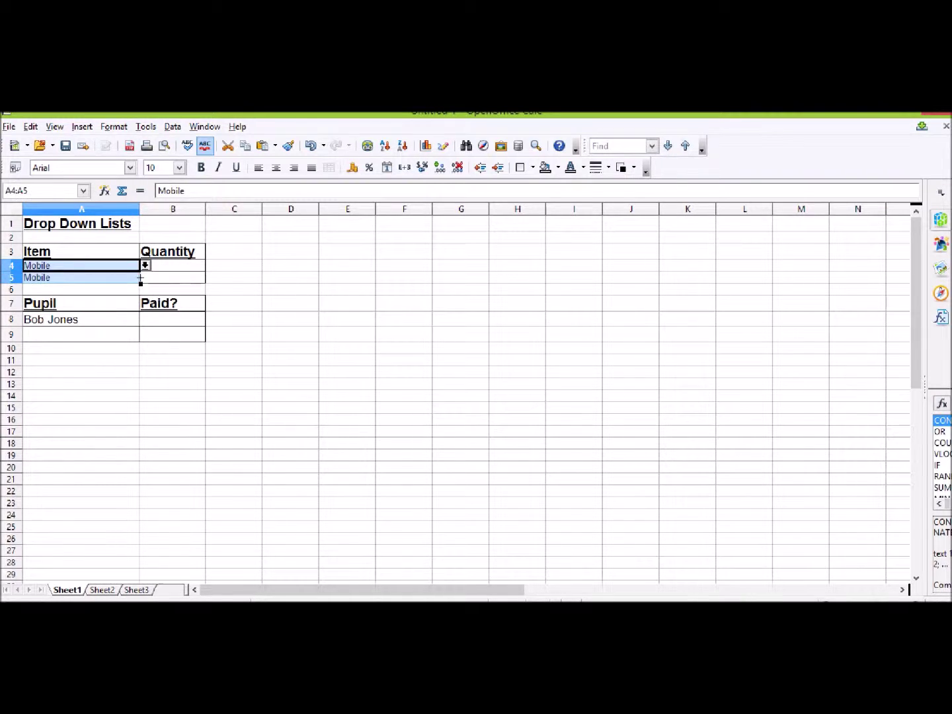
# Choose CD Player from the drop-down list in cell A5.
pyautogui.click(137, 282)
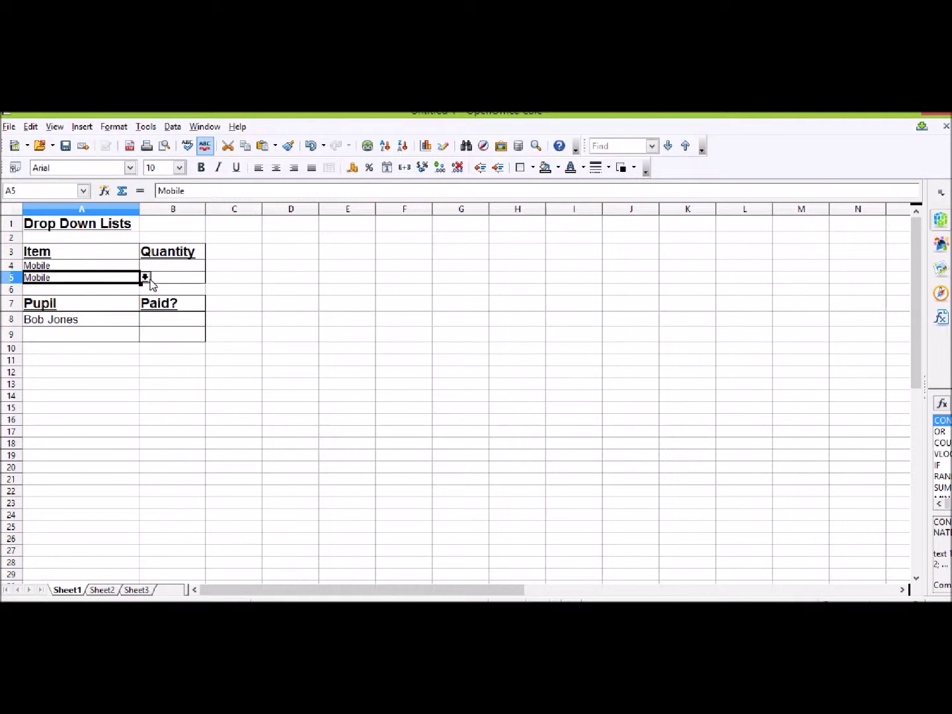
pyautogui.click(145, 278)
pyautogui.click(98, 291)
# Copy the numbers 1 to 10 in C1:C10 of Sheet2 and return to Sheet1.
pyautogui.click(171, 267)
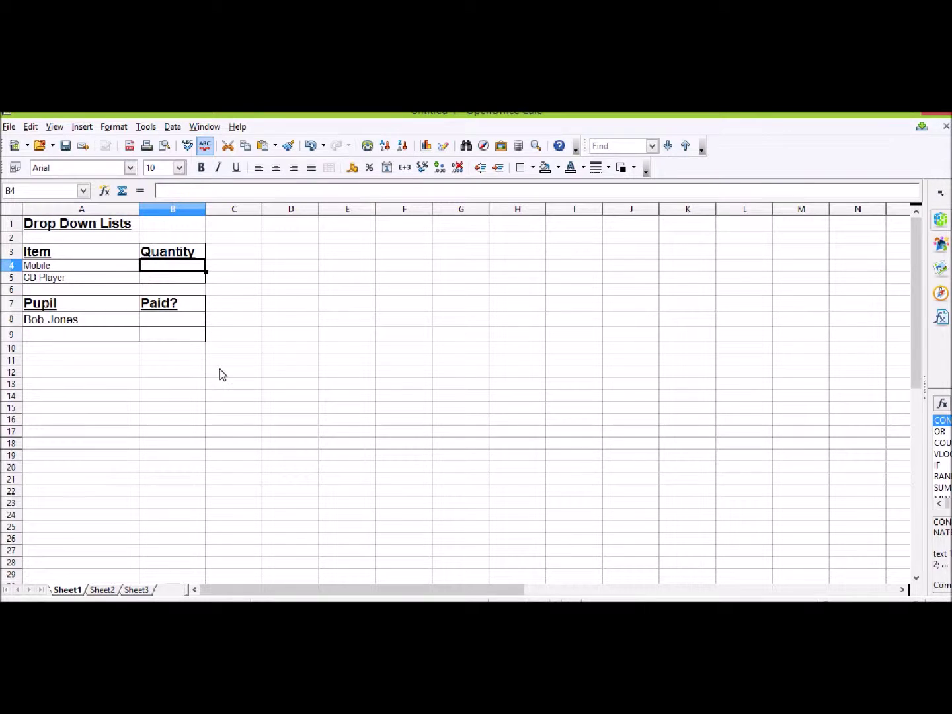
pyautogui.click(104, 591)
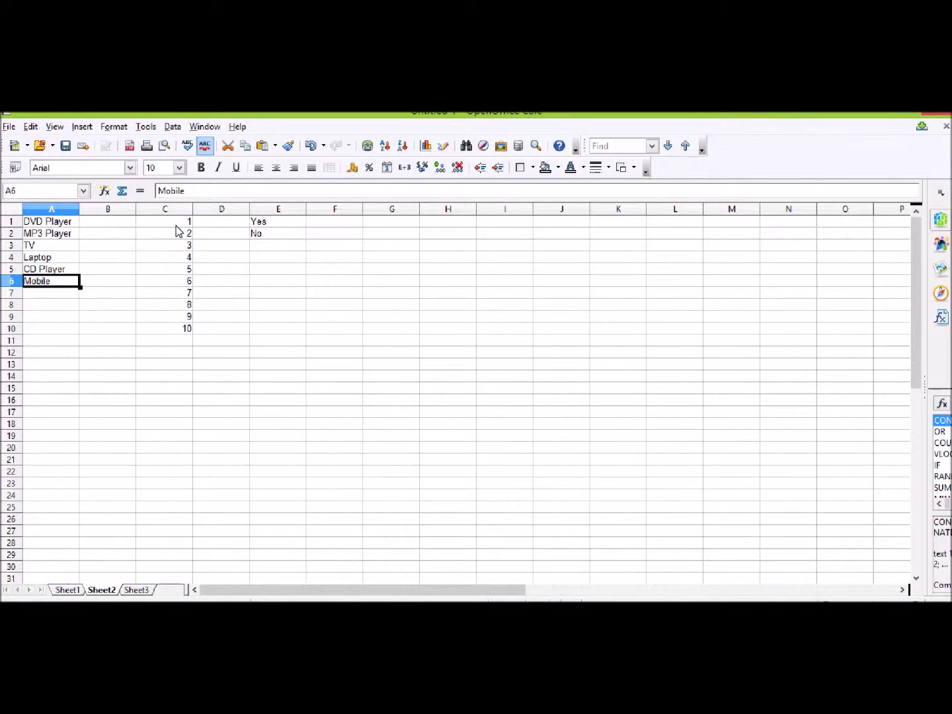
pyautogui.moveTo(176, 226); pyautogui.dragTo(176, 327)
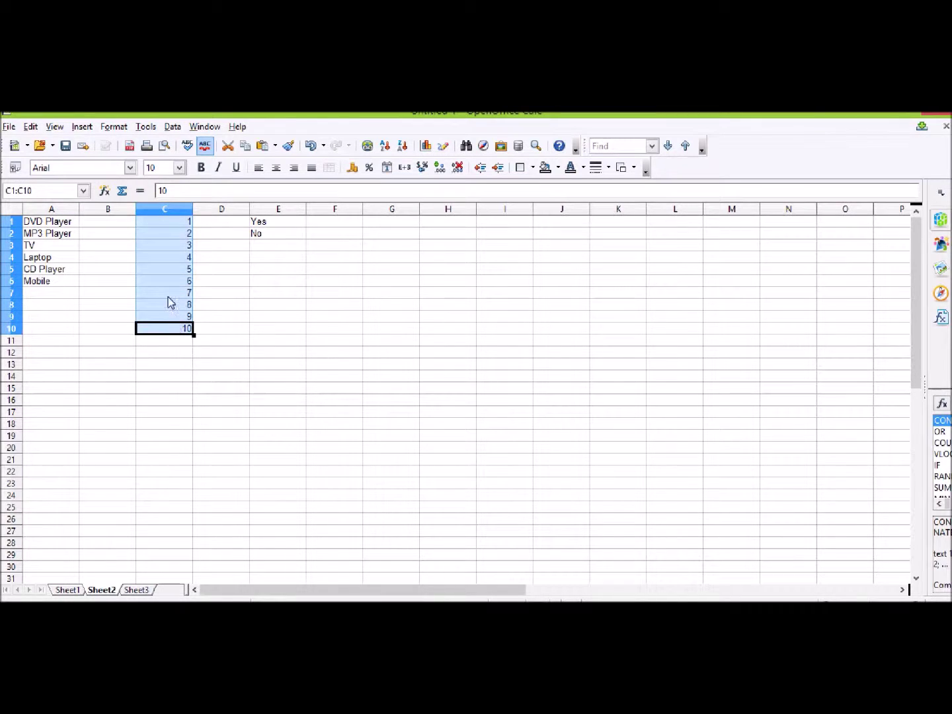
pyautogui.rightClick(169, 298)
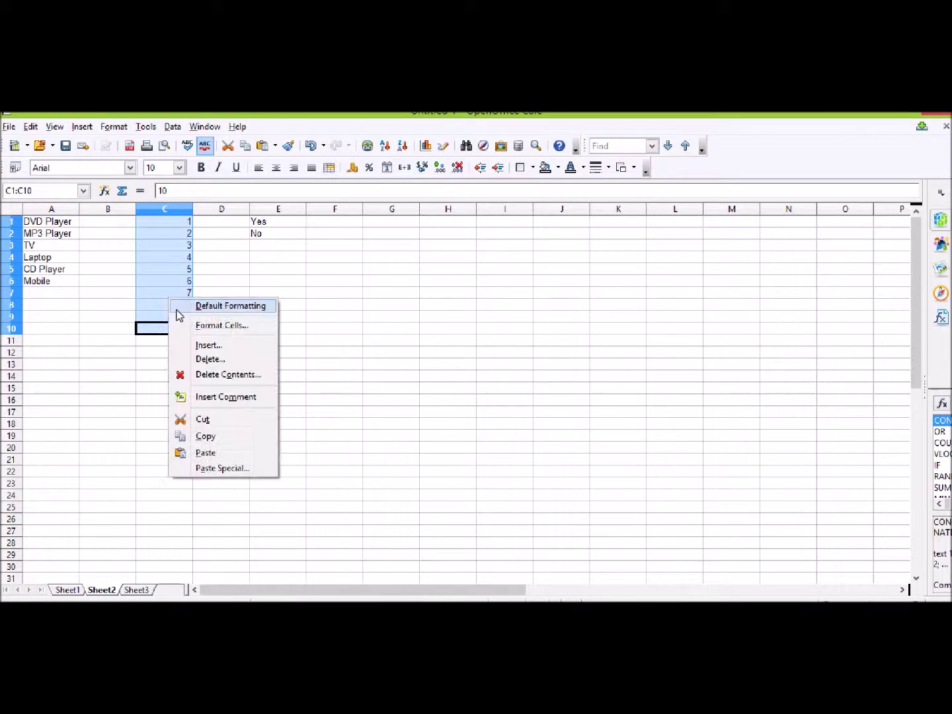
pyautogui.click(219, 437)
pyautogui.click(66, 590)
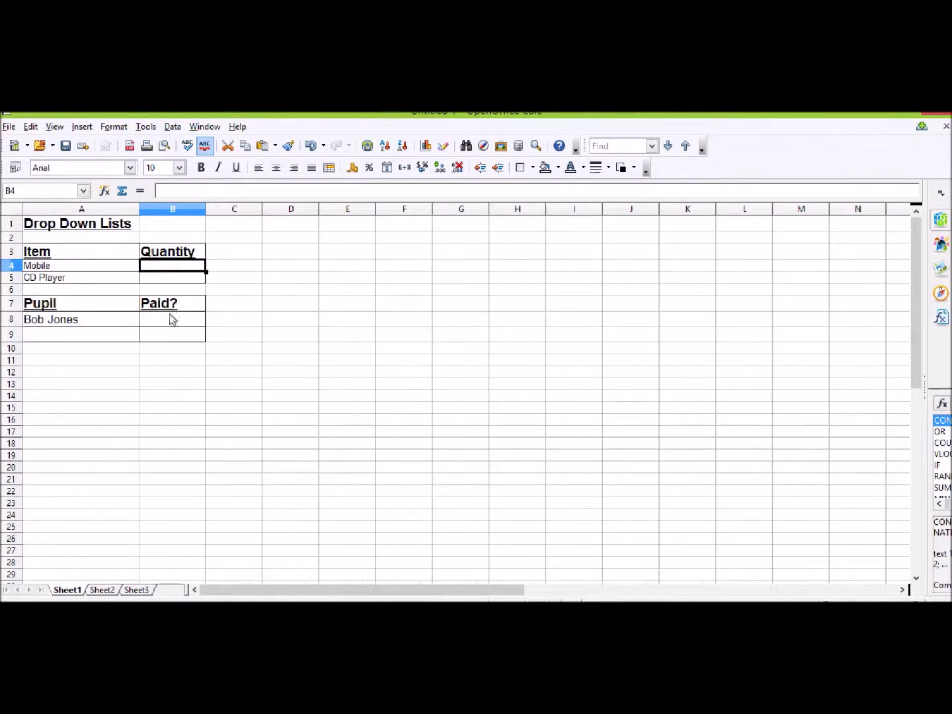
# Set the validity of quantity cells B4:B5 to a List with entries sorted ascending, and paste the copied numbers as its entries.
pyautogui.moveTo(173, 279); pyautogui.dragTo(175, 271)
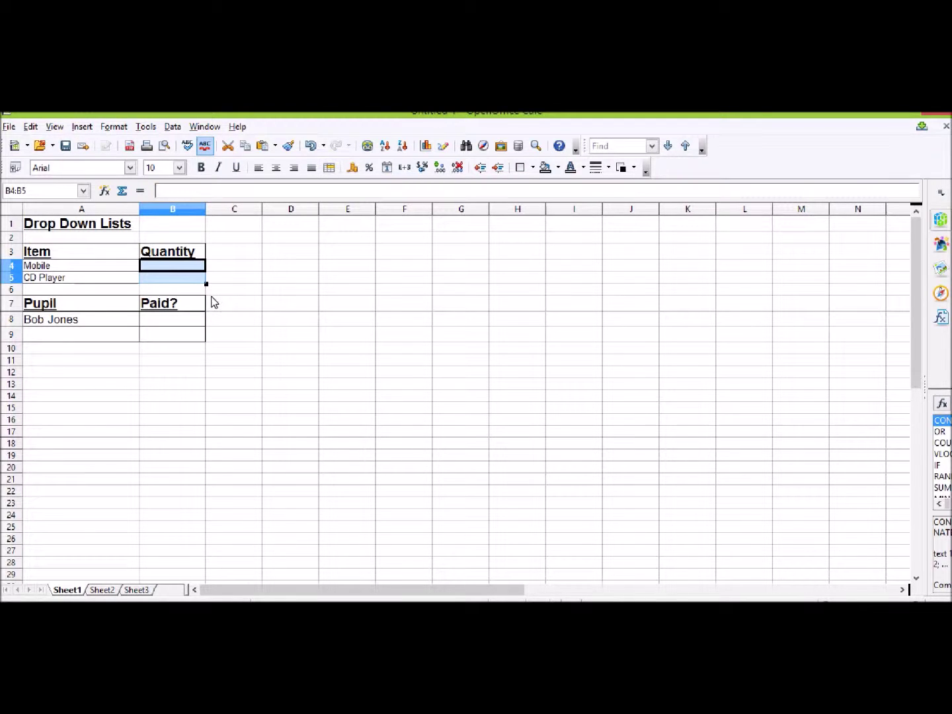
pyautogui.click(205, 127)
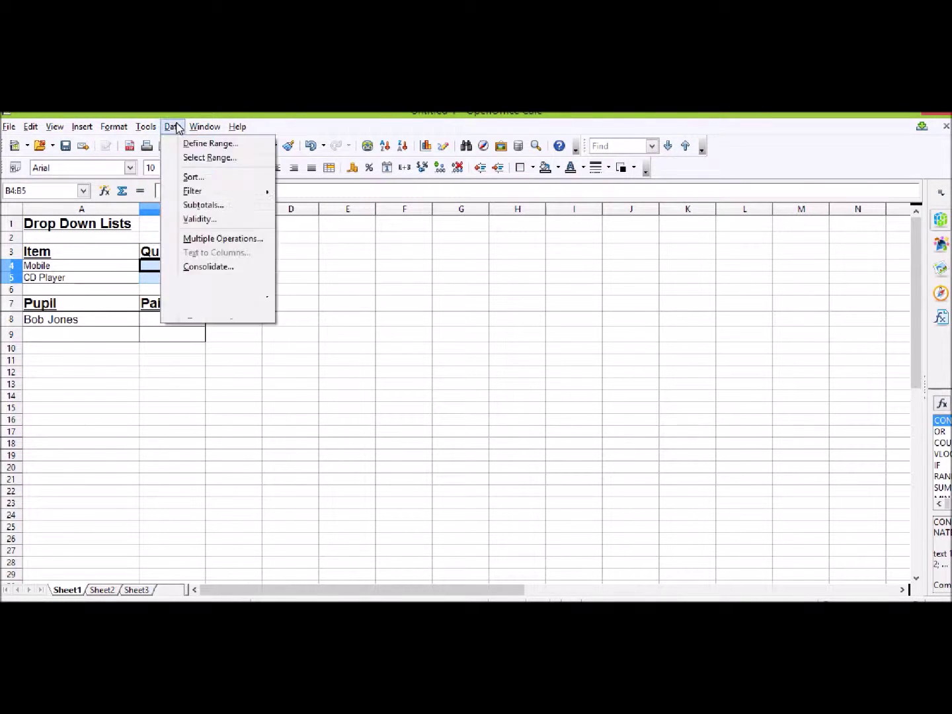
pyautogui.moveTo(173, 126)
pyautogui.click(197, 218)
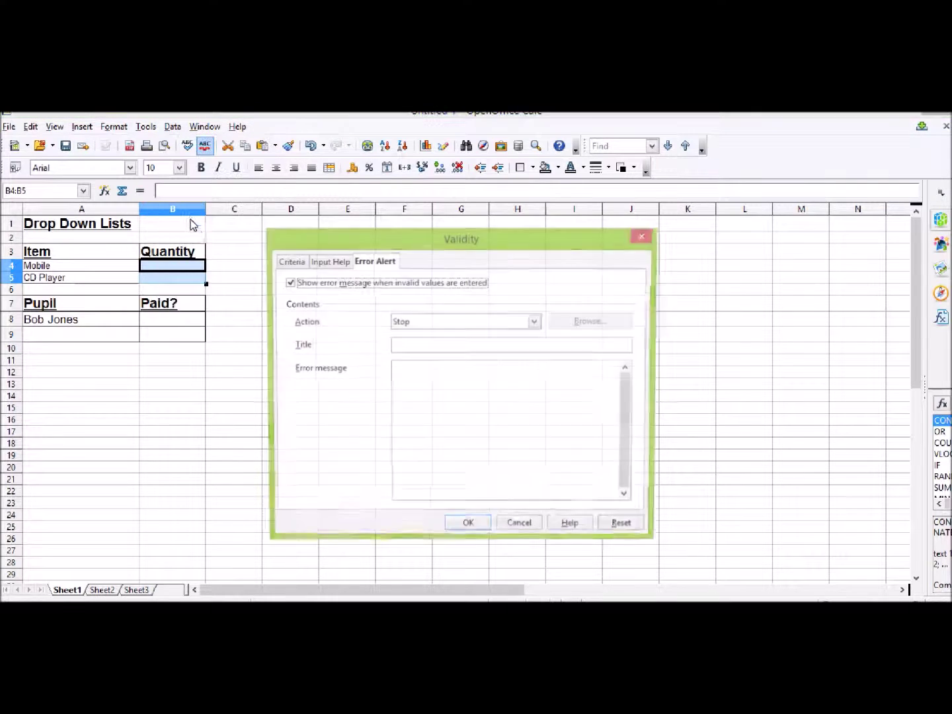
pyautogui.click(290, 261)
pyautogui.click(378, 297)
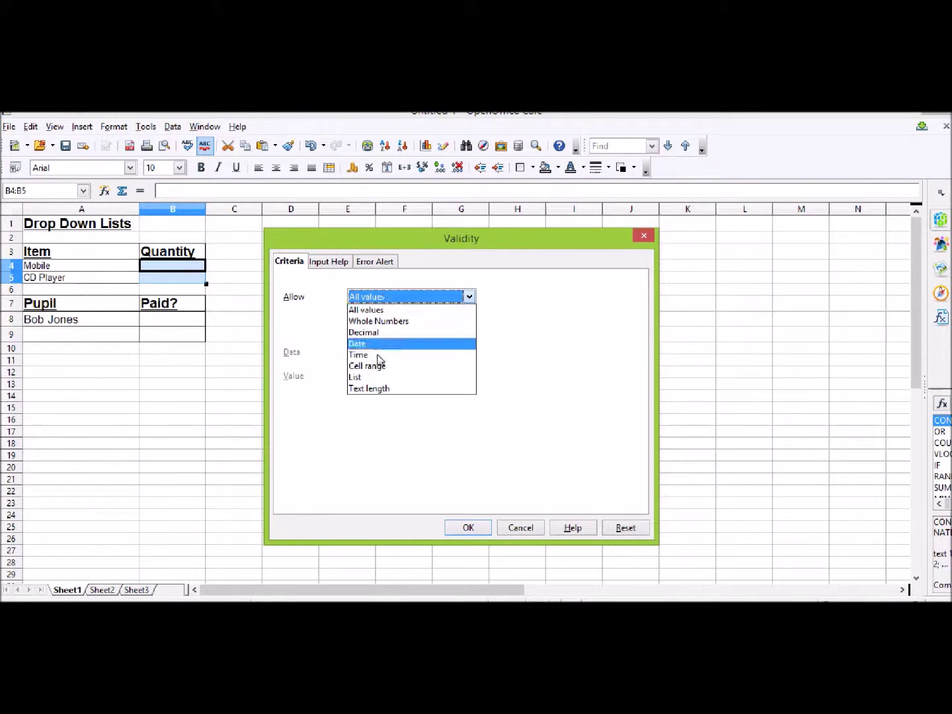
pyautogui.click(370, 378)
pyautogui.click(366, 351)
pyautogui.click(383, 381)
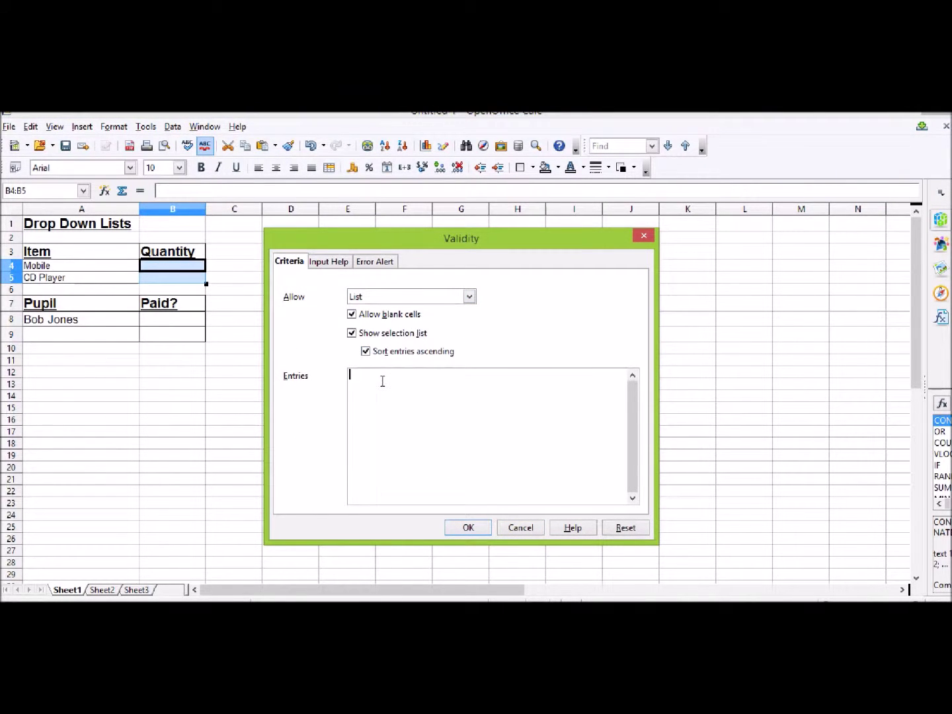
pyautogui.hotkey('ctrl', 'v')
# Add an error alert to quantity cells B4:B5 with the title Invalid Data and the message "Pick a correct quantity".
pyautogui.click(368, 263)
pyautogui.click(408, 344)
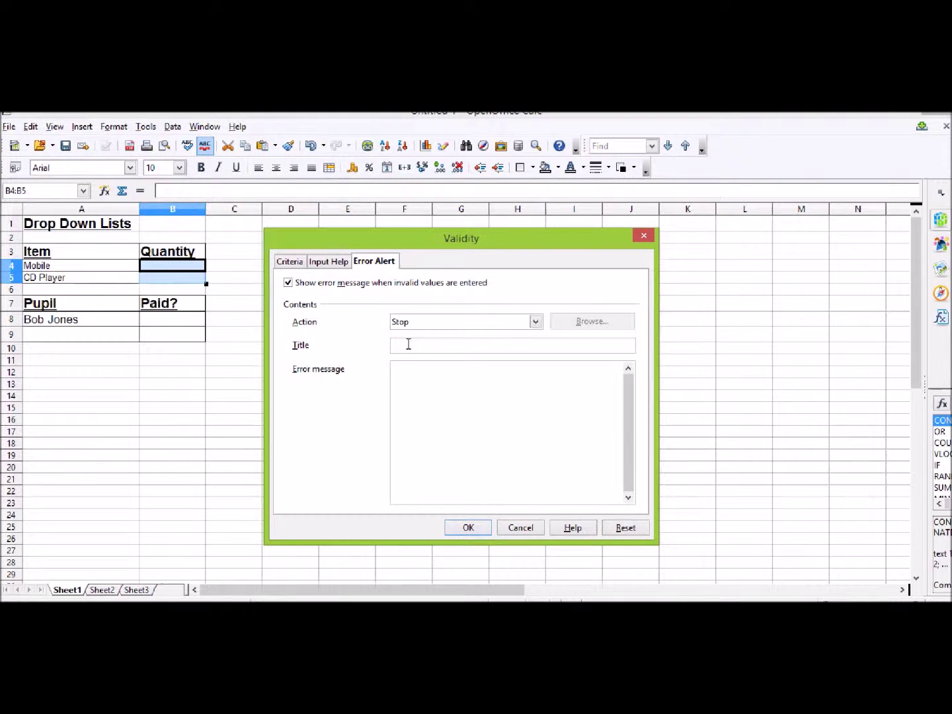
pyautogui.write('Invalid D')
pyautogui.write('a correct')
pyautogui.click(471, 528)
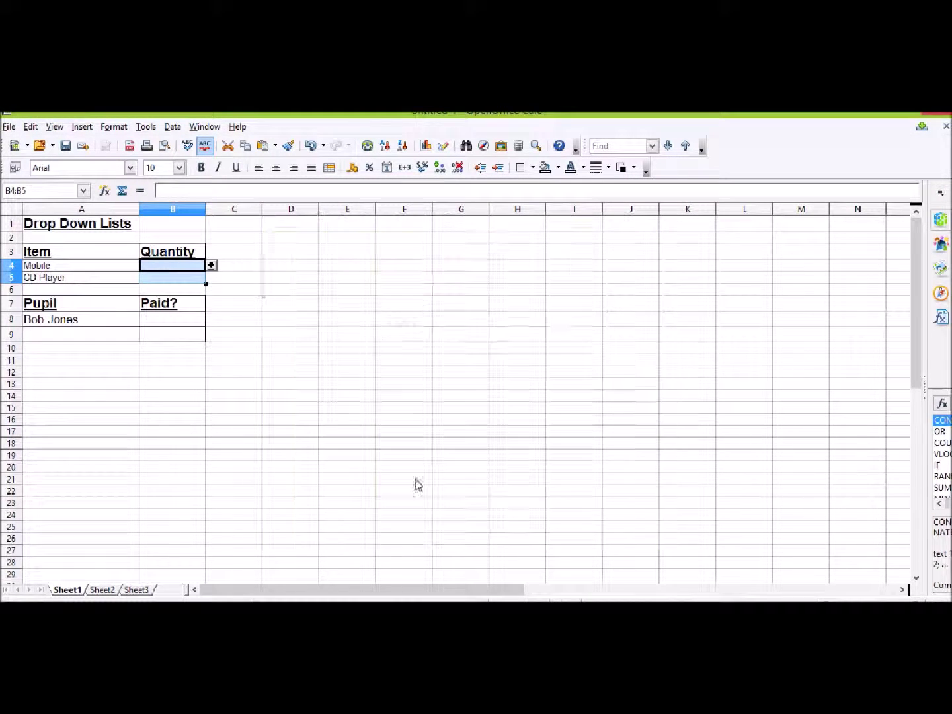
# Choose 7 in cell B4 and 10 in cell B5 from their quantity drop-down lists.
pyautogui.click(200, 278)
pyautogui.click(195, 267)
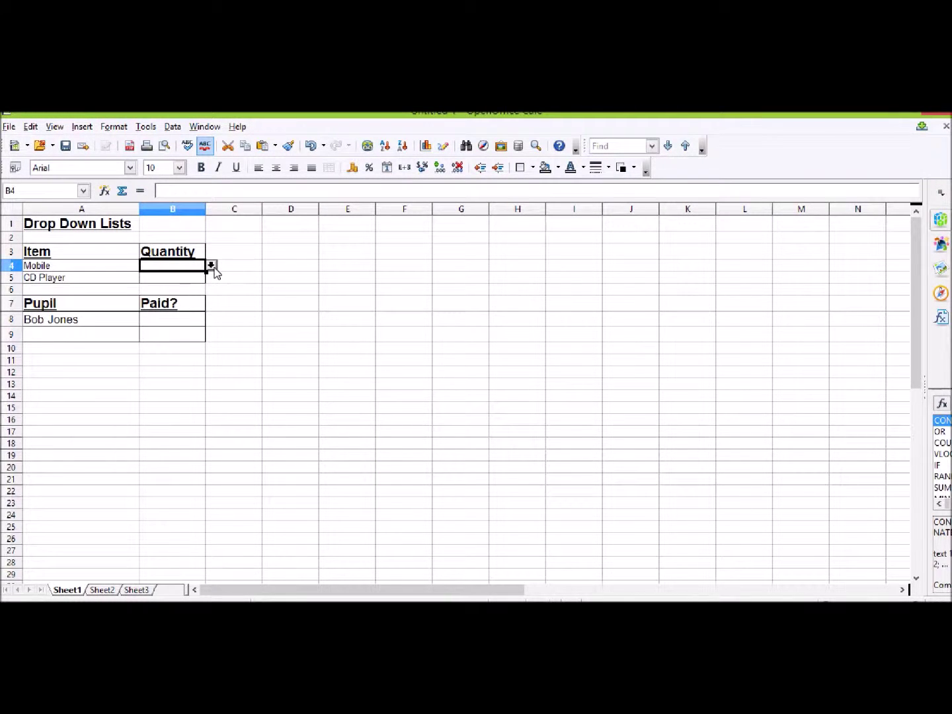
pyautogui.click(211, 266)
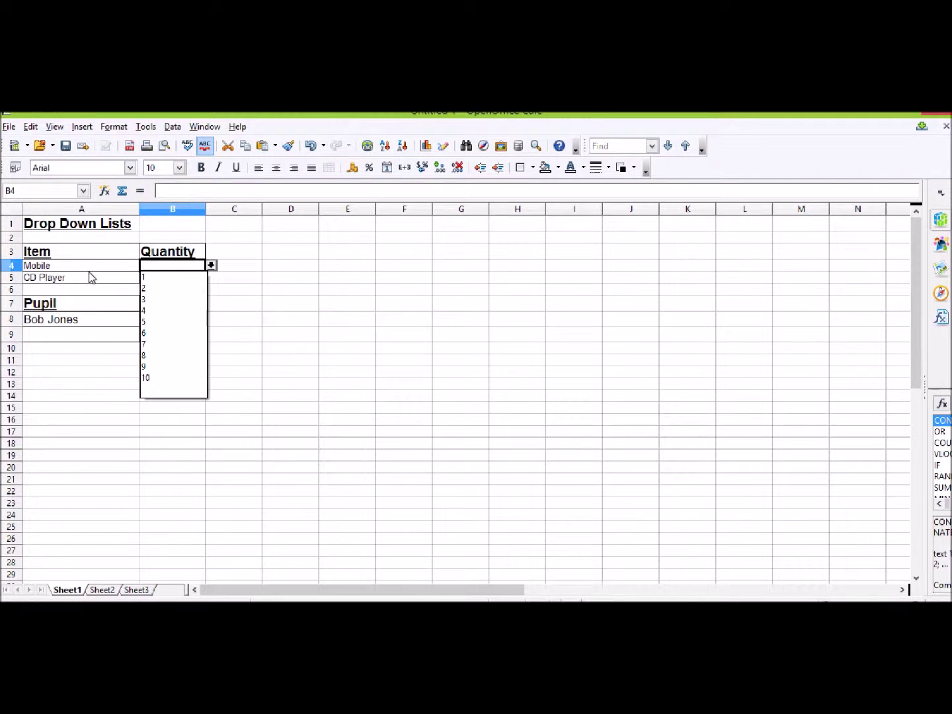
pyautogui.click(146, 348)
pyautogui.click(166, 278)
pyautogui.click(211, 278)
pyautogui.click(146, 390)
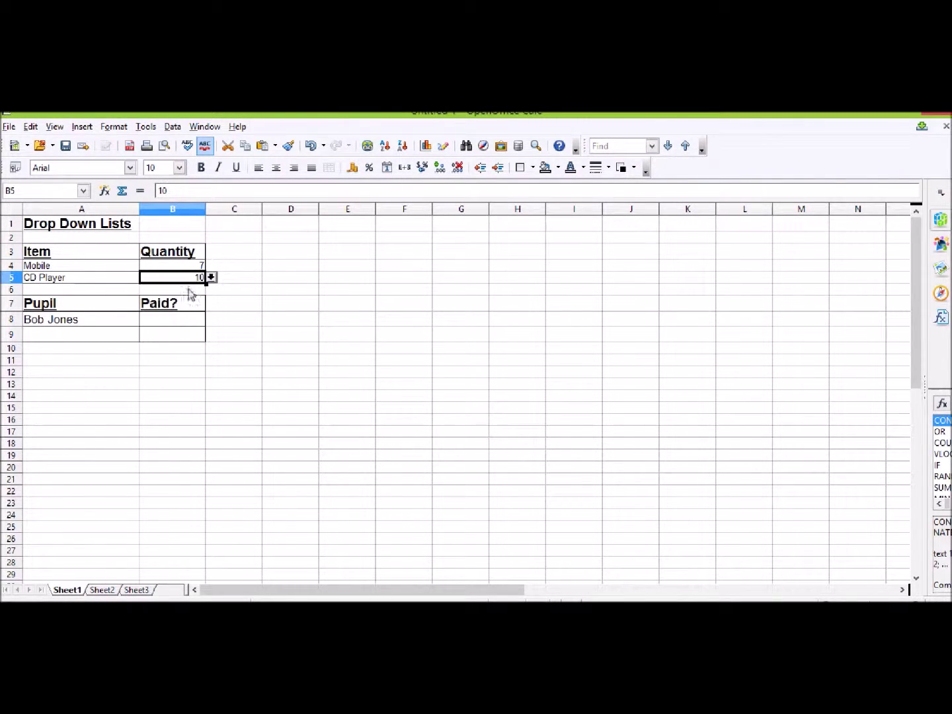
# Test the validation of cell B5 by trying to enter 0 and 100 as quantities.
pyautogui.write('0')
pyautogui.press('Return')
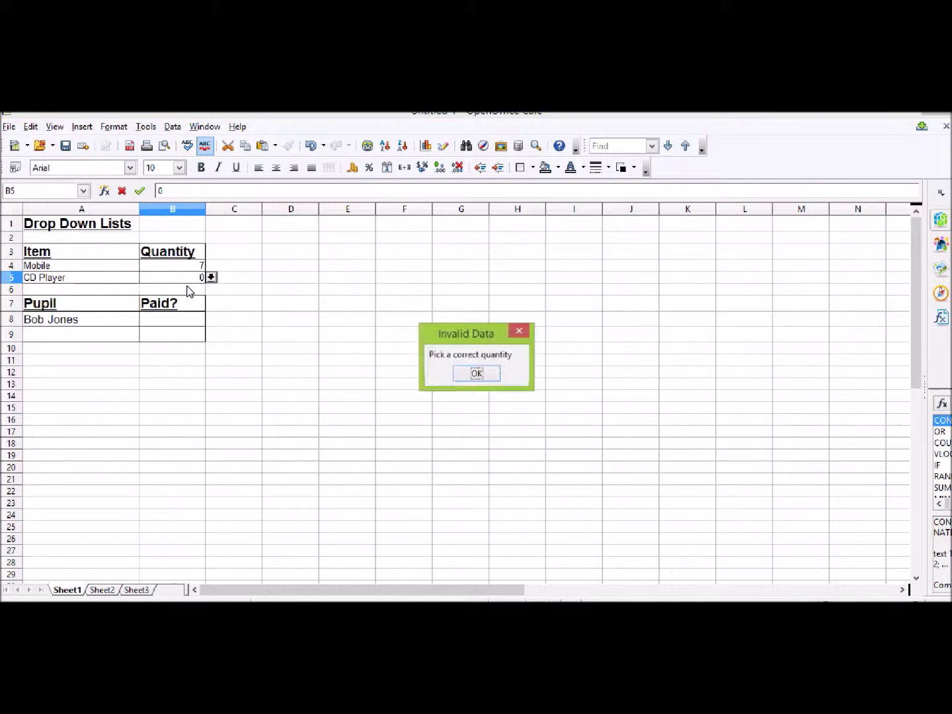
pyautogui.click(477, 373)
pyautogui.click(198, 278)
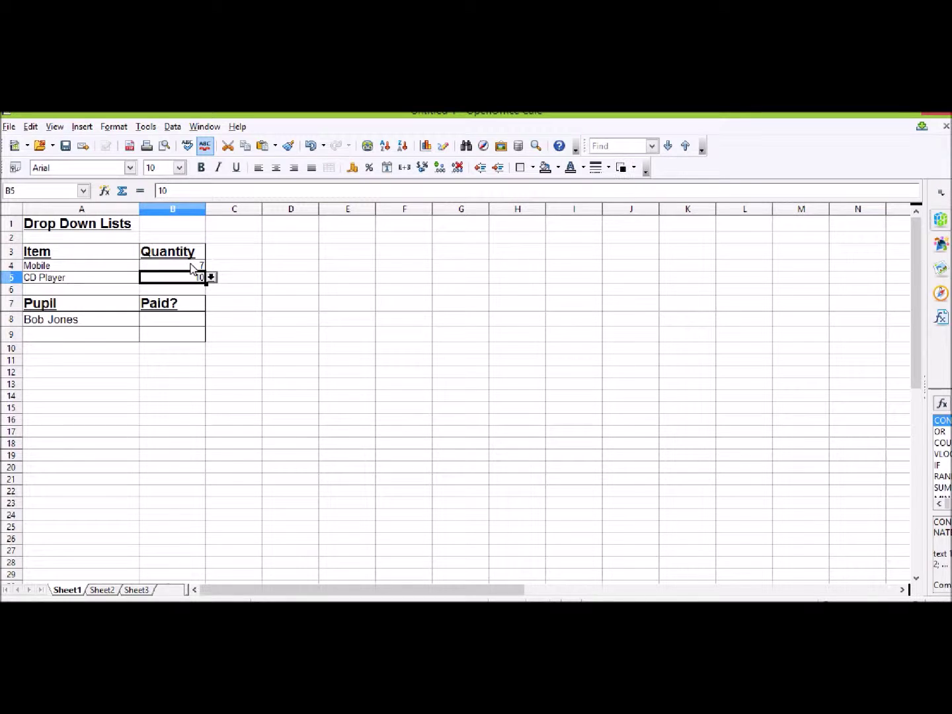
pyautogui.write('100')
pyautogui.press('Return')
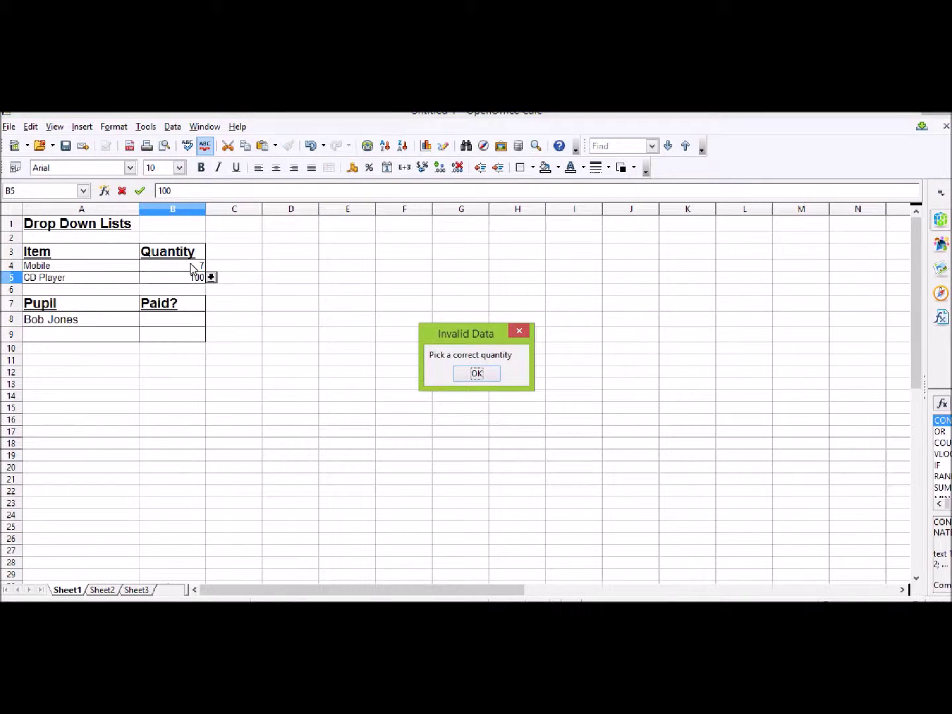
pyautogui.press('Return')
pyautogui.write('fdnvgdfnlo')
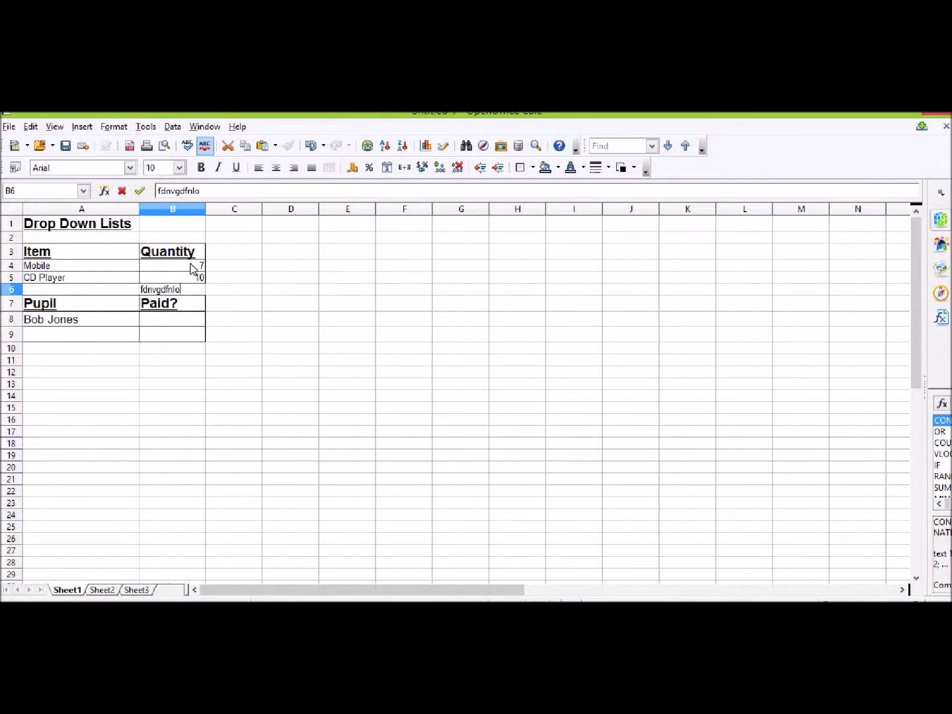
pyautogui.press('Return')
pyautogui.click(185, 294)
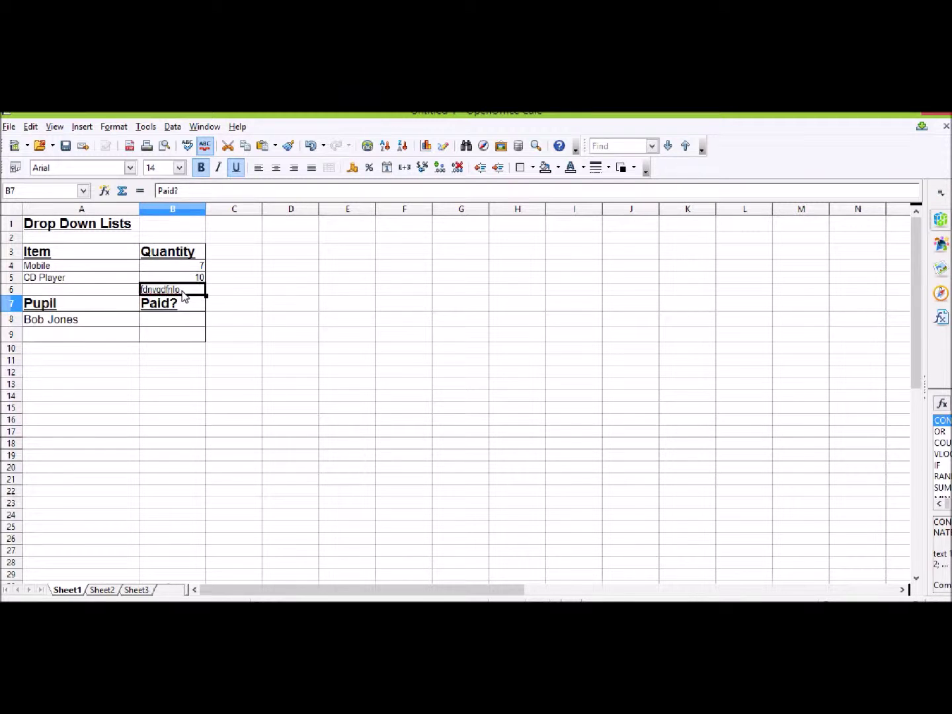
pyautogui.press('BackSpace')
# Test the validation of cell B5 by trying to enter the random text "oeighoethnb".
pyautogui.click(187, 281)
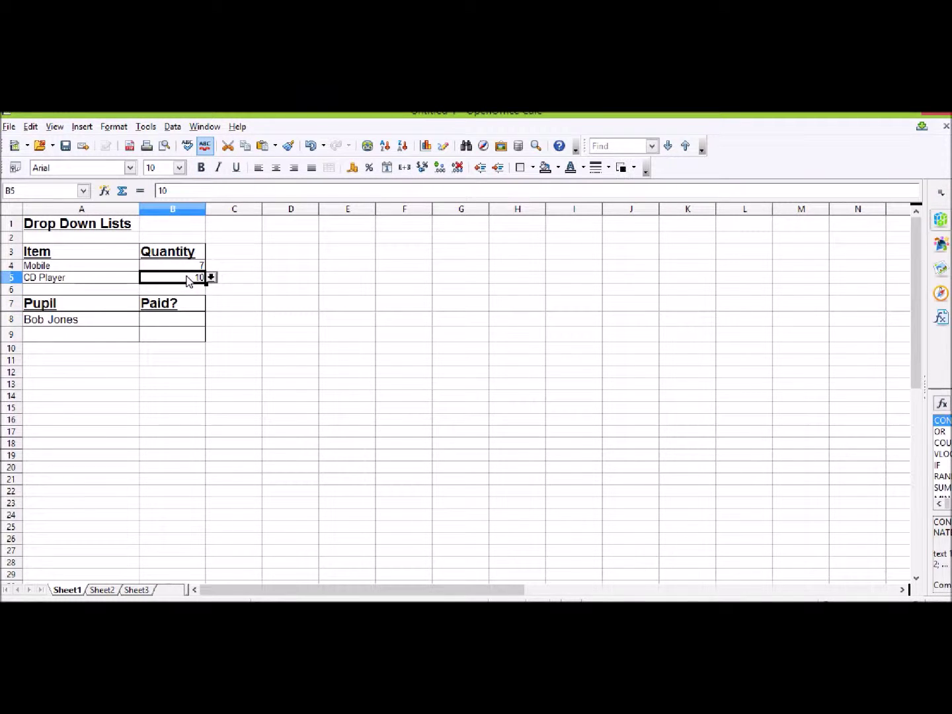
pyautogui.write('oeighoethnb')
pyautogui.press('Return')
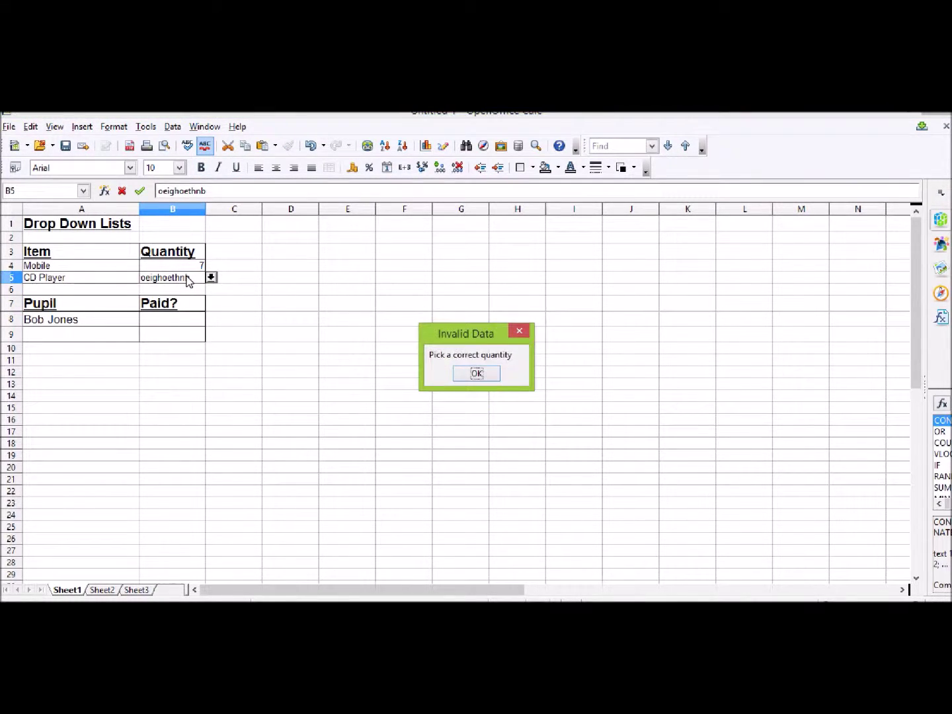
pyautogui.click(463, 376)
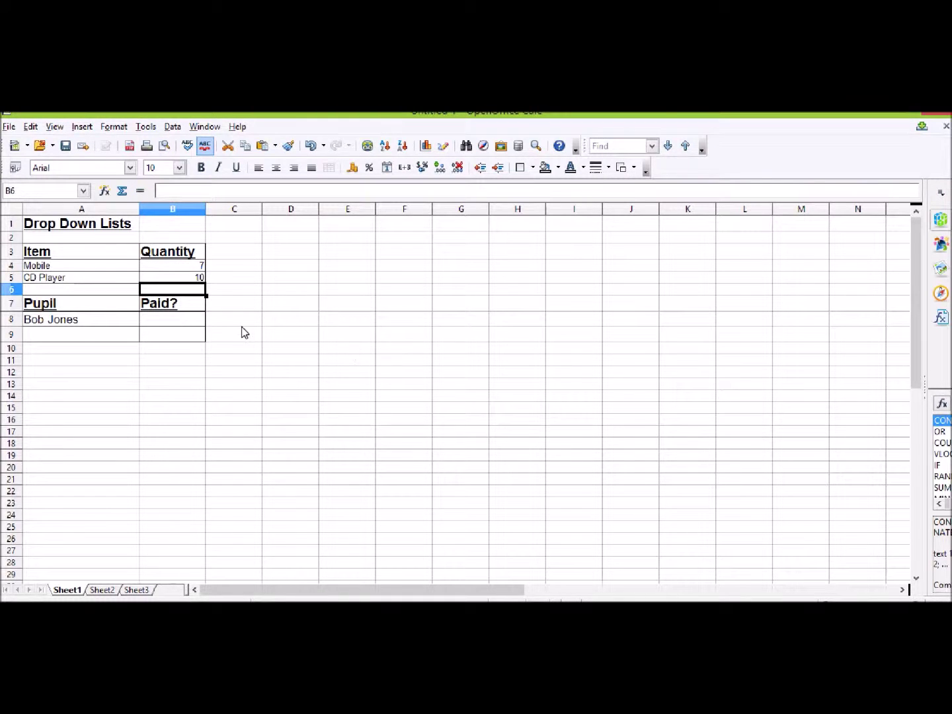
# Copy the Yes and No values in E1:E2 of Sheet2 and return to Paid? cell B8 on Sheet1.
pyautogui.click(149, 320)
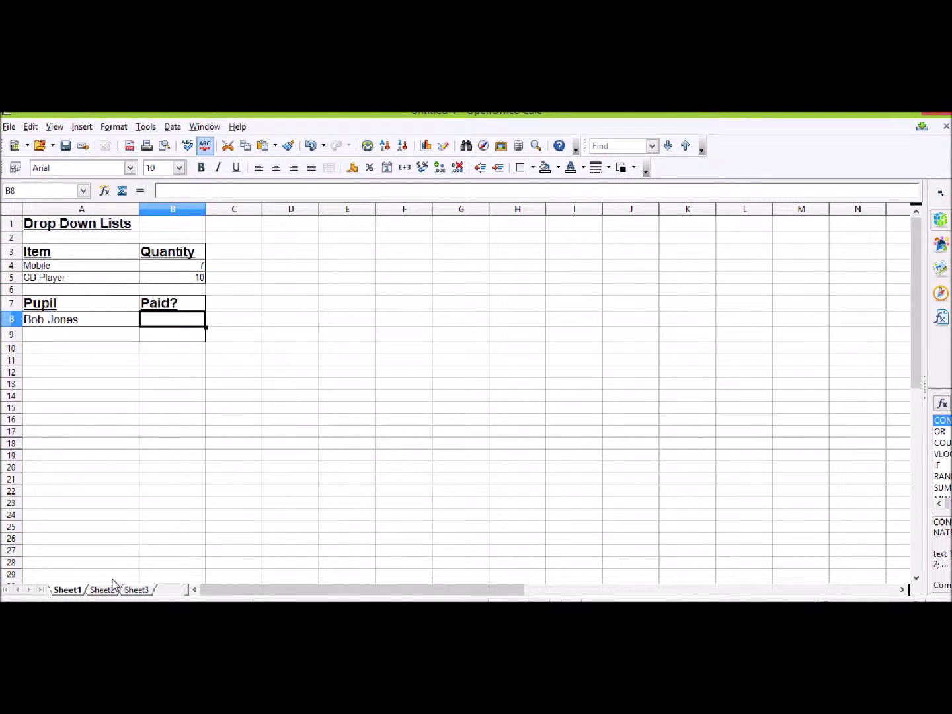
pyautogui.click(105, 590)
pyautogui.moveTo(263, 222); pyautogui.dragTo(269, 234)
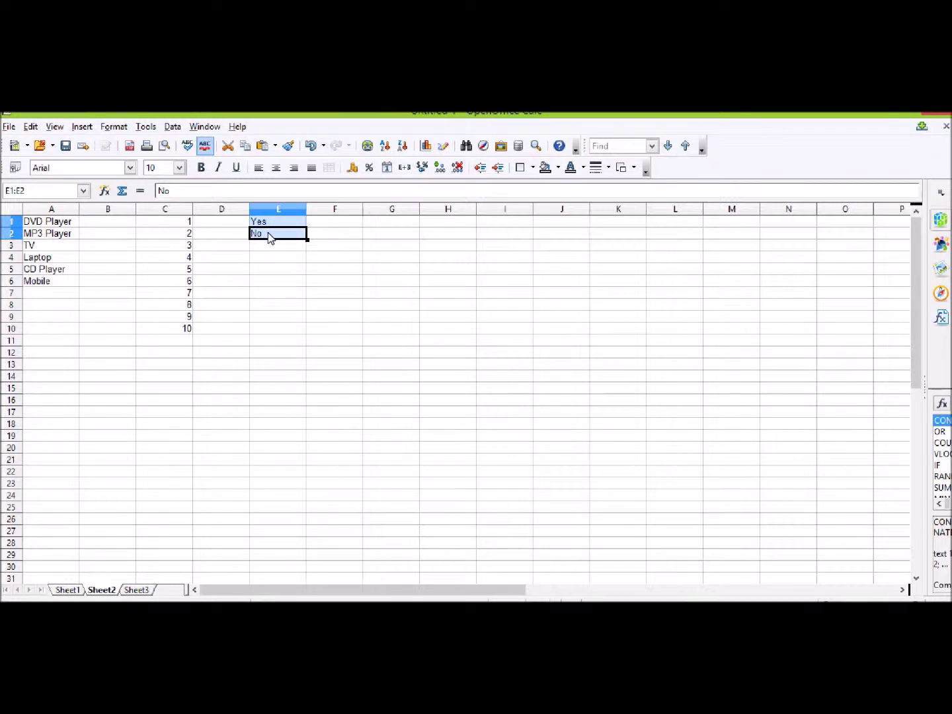
pyautogui.rightClick(271, 235)
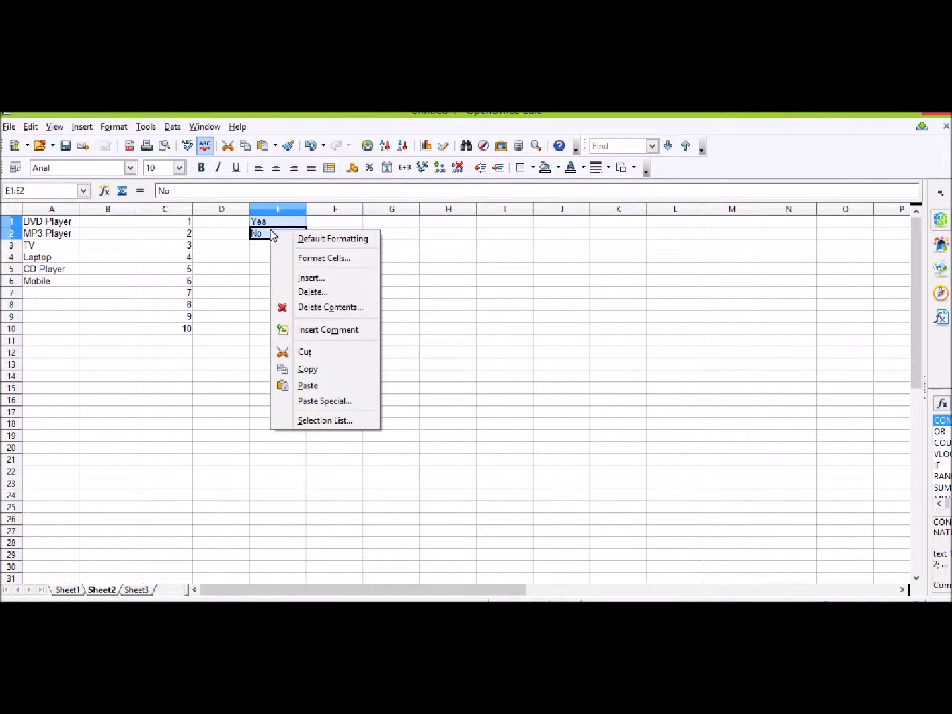
pyautogui.click(320, 370)
pyautogui.click(70, 589)
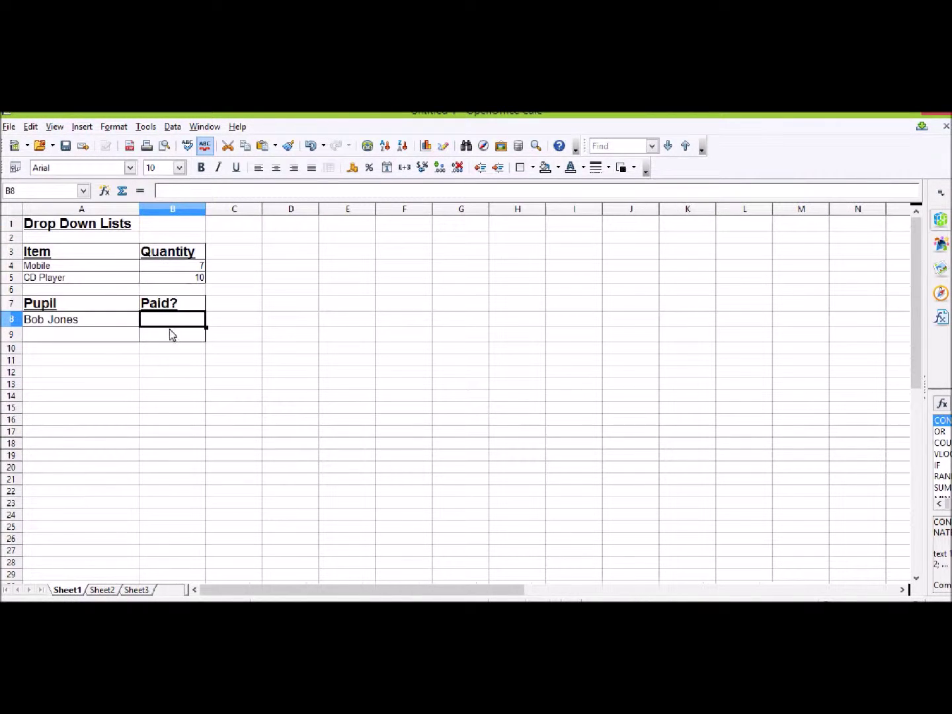
# Set the validity of Paid? cell B8 to a List with entries sorted ascending, containing Yes and No.
pyautogui.click(172, 126)
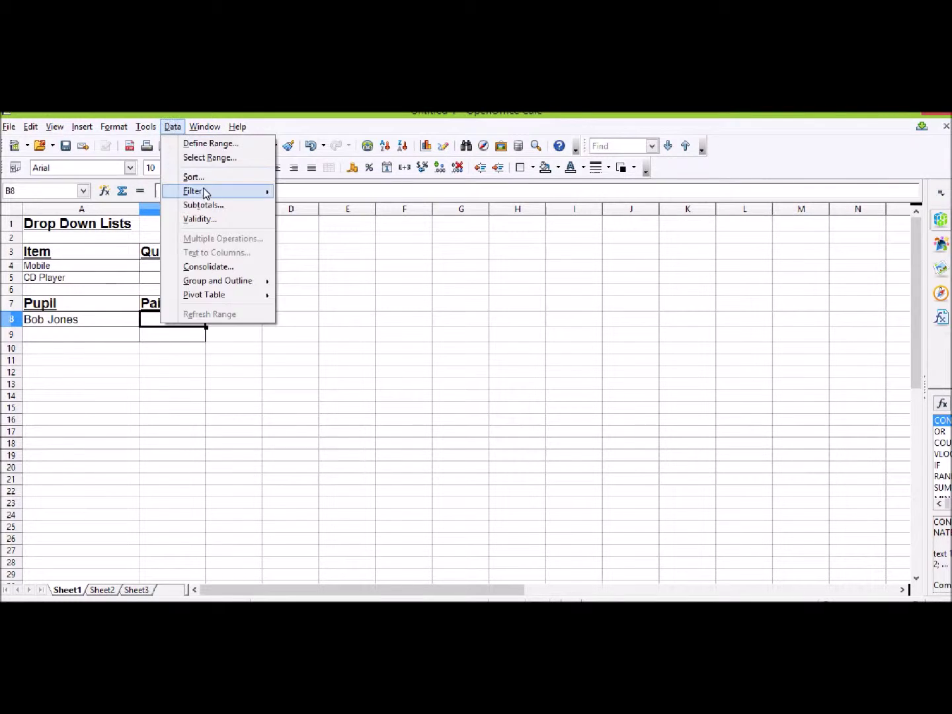
pyautogui.click(199, 220)
pyautogui.click(290, 262)
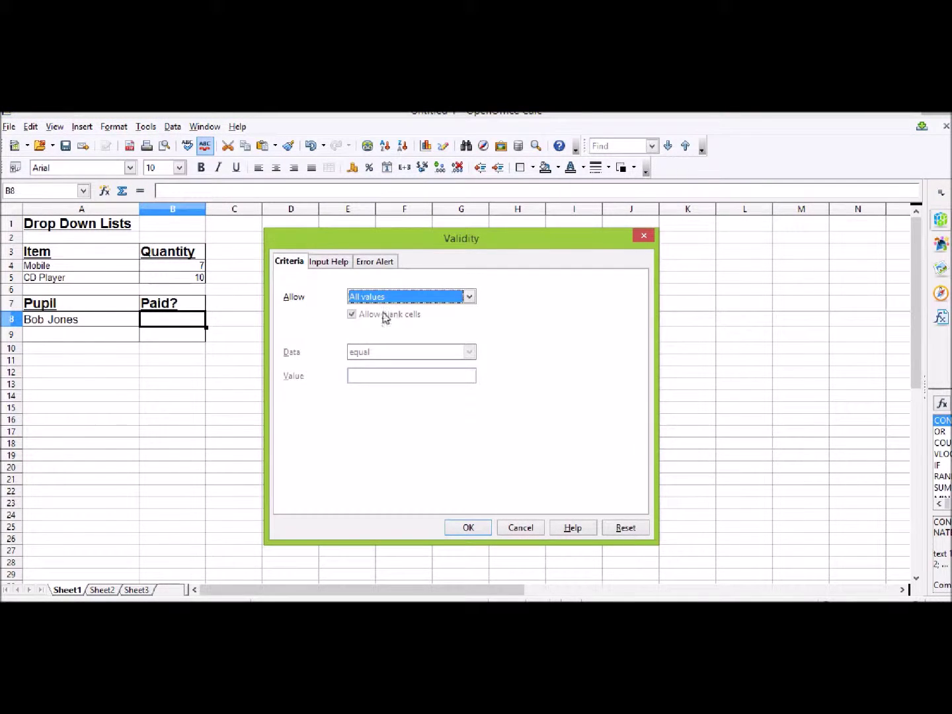
pyautogui.click(388, 299)
pyautogui.click(371, 376)
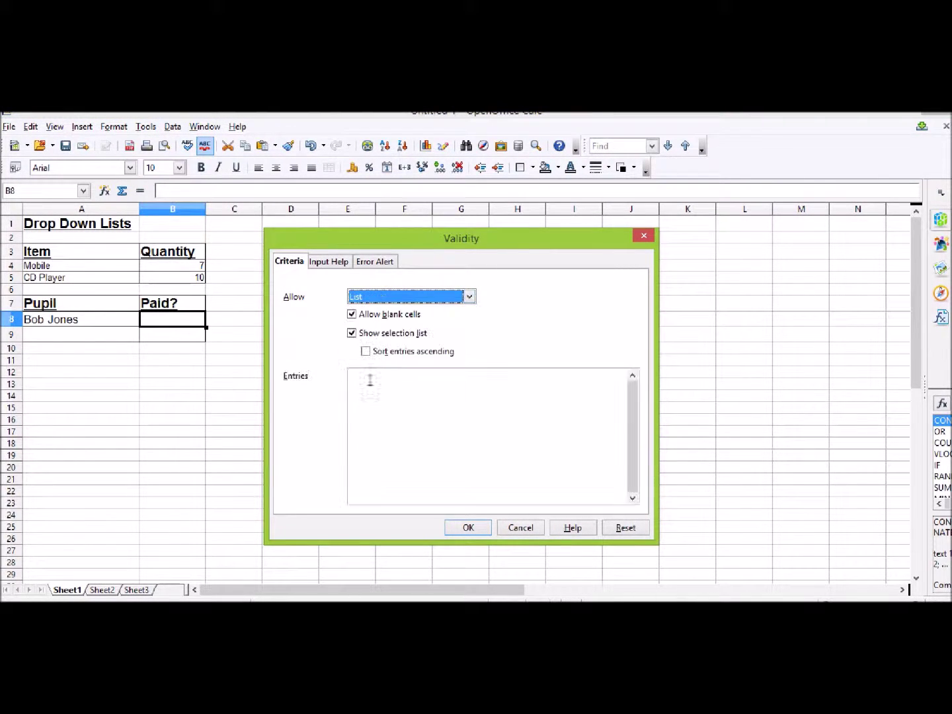
pyautogui.click(366, 352)
pyautogui.click(371, 376)
pyautogui.write('Yes')
pyautogui.press('Return')
pyautogui.write('No')
pyautogui.press('Return')
# Add an error alert with a title and the message "Pick yes or no" to cell B8, and apply the validity settings.
pyautogui.click(374, 261)
pyautogui.click(410, 345)
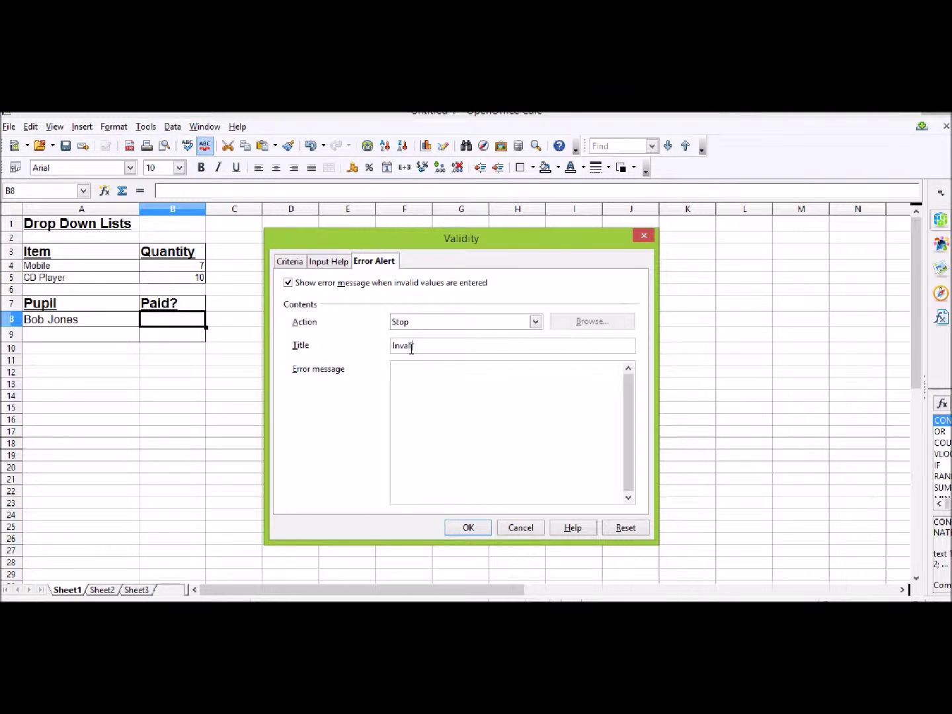
pyautogui.click(427, 369)
pyautogui.write('Pick yes or no')
pyautogui.click(474, 529)
# Choose Yes from the drop-down list in Paid? cell B8.
pyautogui.click(211, 319)
pyautogui.click(181, 342)
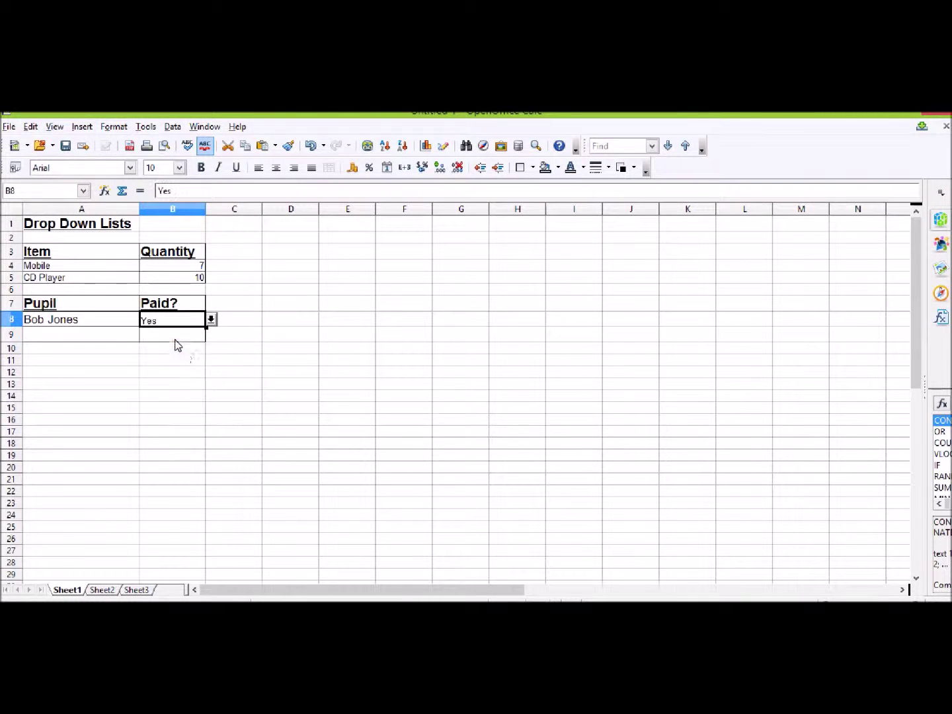